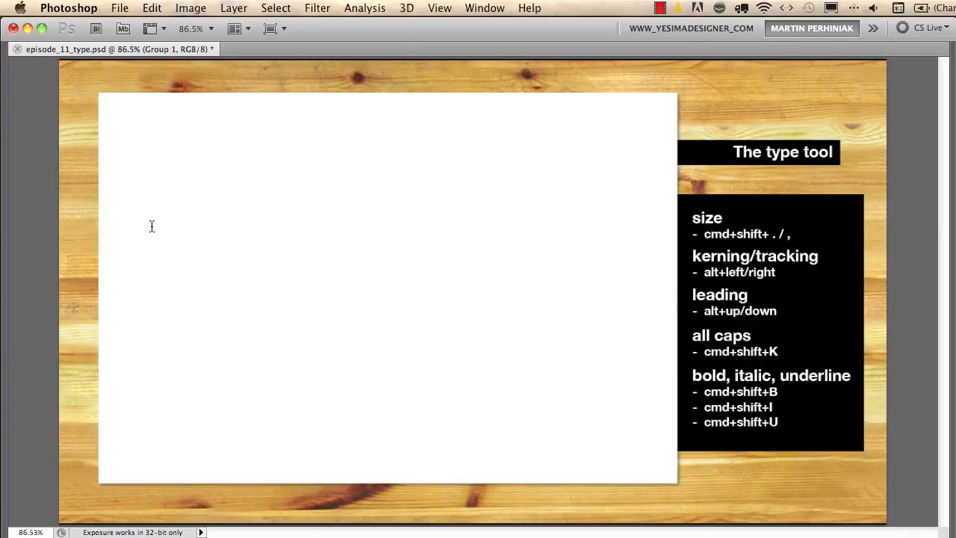
Show the panels and add a line of point text reading "psd.tutsplus.com" near the top of the white area.
{"action": "key", "text": "Tab"}
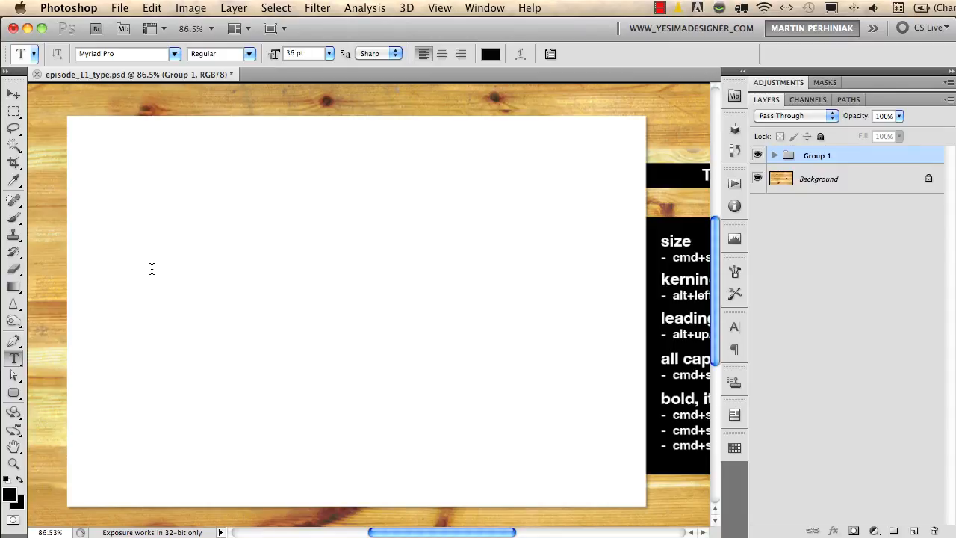
{"action": "left_click", "coordinate": [140, 184]}
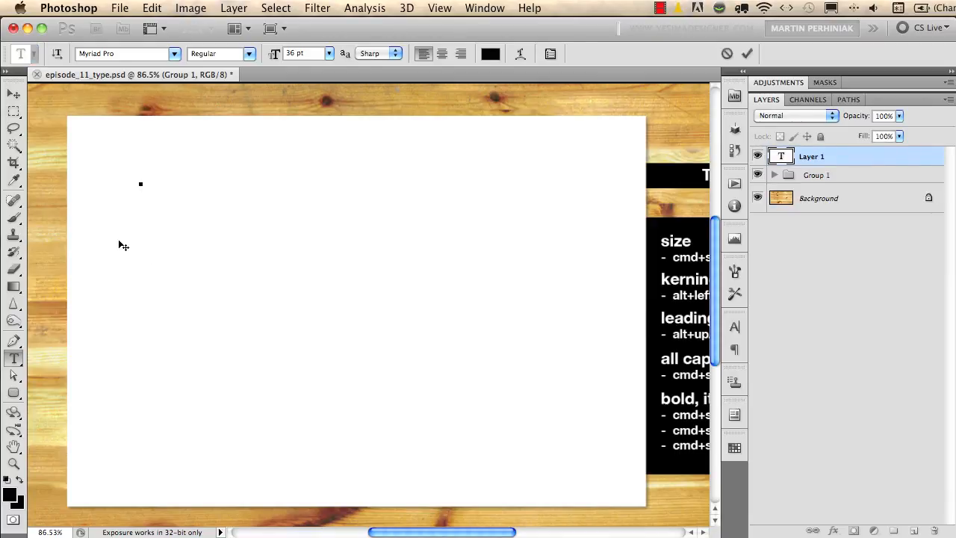
{"action": "type", "text": "psd.tutsplus.com"}
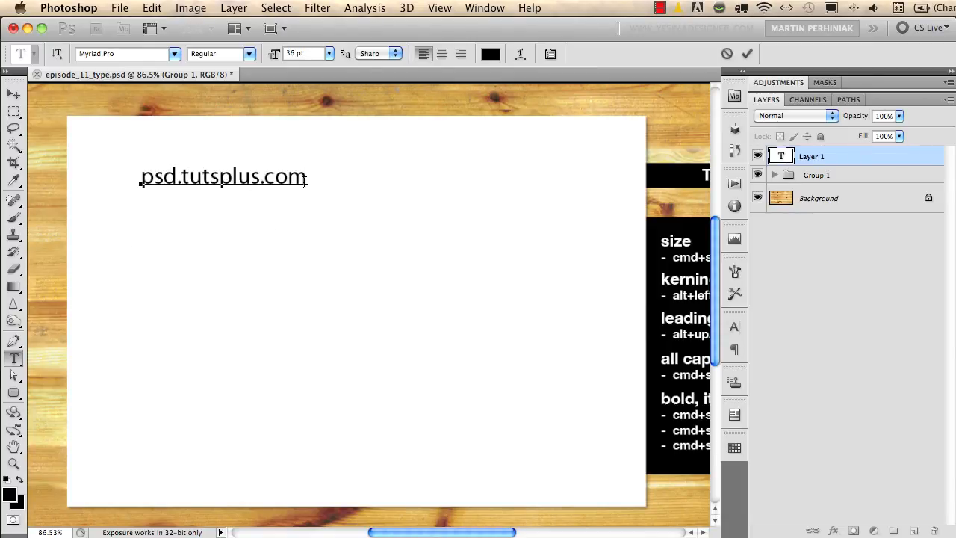
{"action": "key", "text": "Return"}
{"action": "key", "text": "super+Return"}
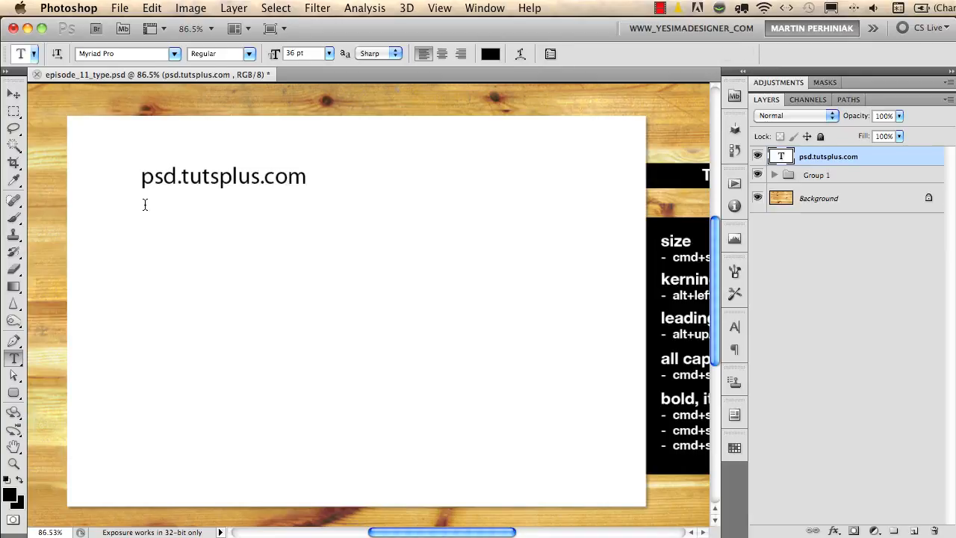
Draw a paragraph text box below the web address containing "I'm typing now in a text box.", widened so the sentence fits on one line.
{"action": "left_click_drag", "start_coordinate": [141, 208], "coordinate": [324, 463]}
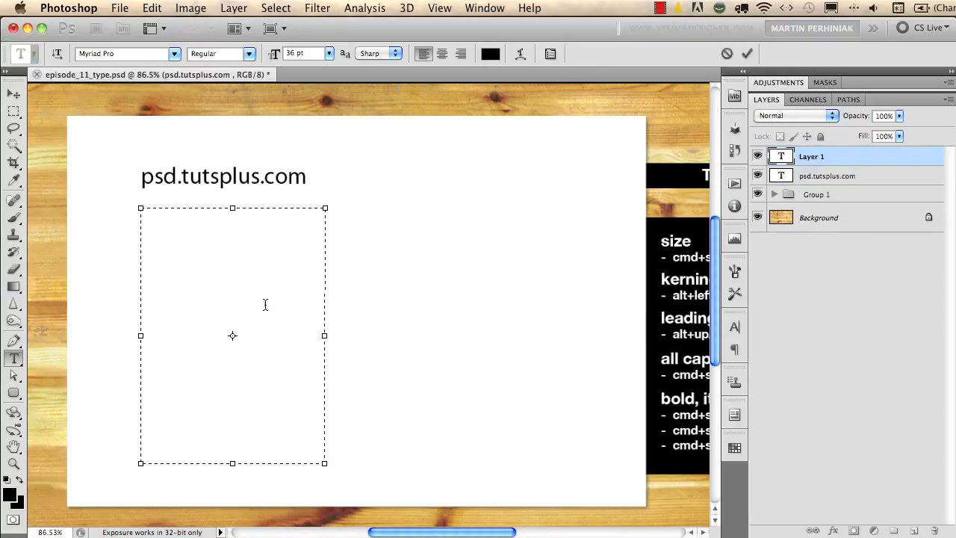
{"action": "type", "text": "I'"}
{"action": "type", "text": "m typ"}
{"action": "type", "text": "ing no"}
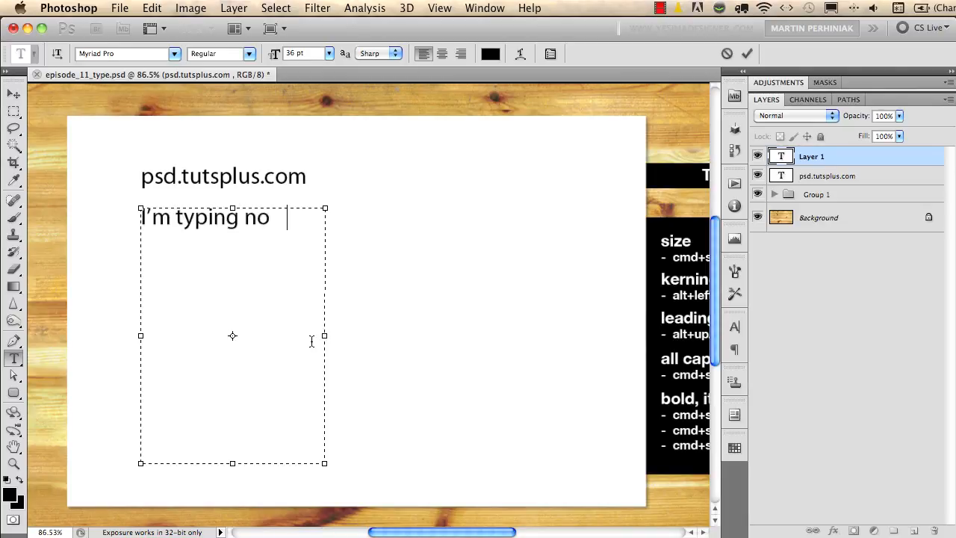
{"action": "type", "text": "w in a text box."}
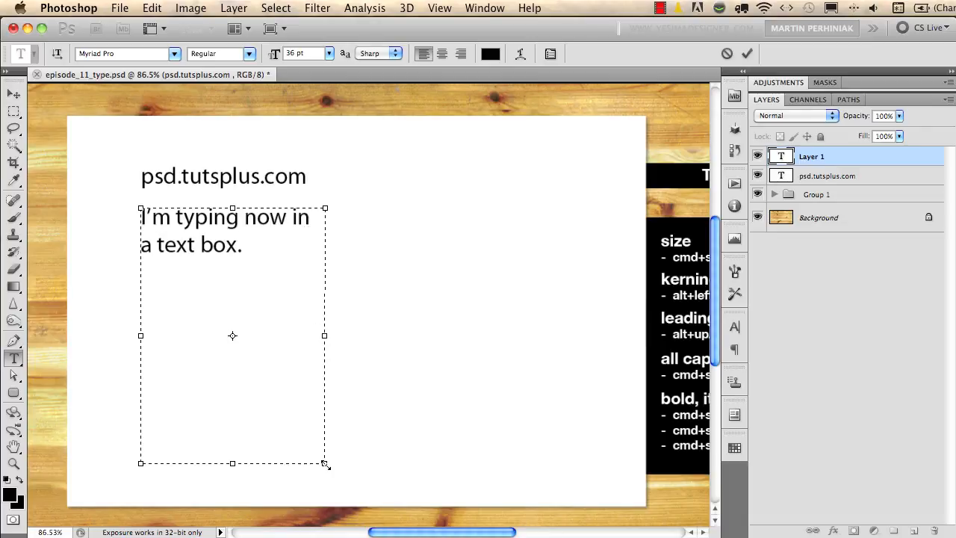
{"action": "left_click_drag", "start_coordinate": [323, 463], "coordinate": [436, 379]}
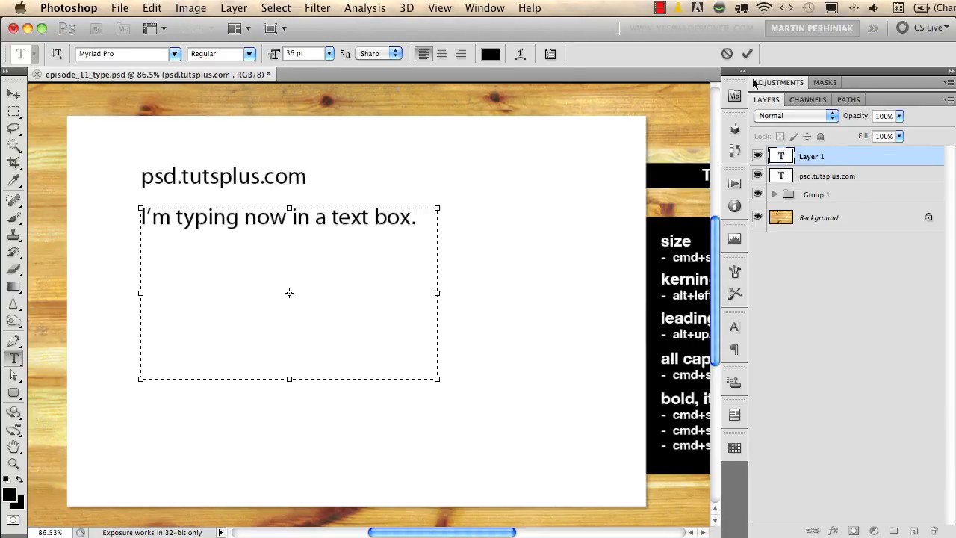
{"action": "left_click", "coordinate": [747, 54]}
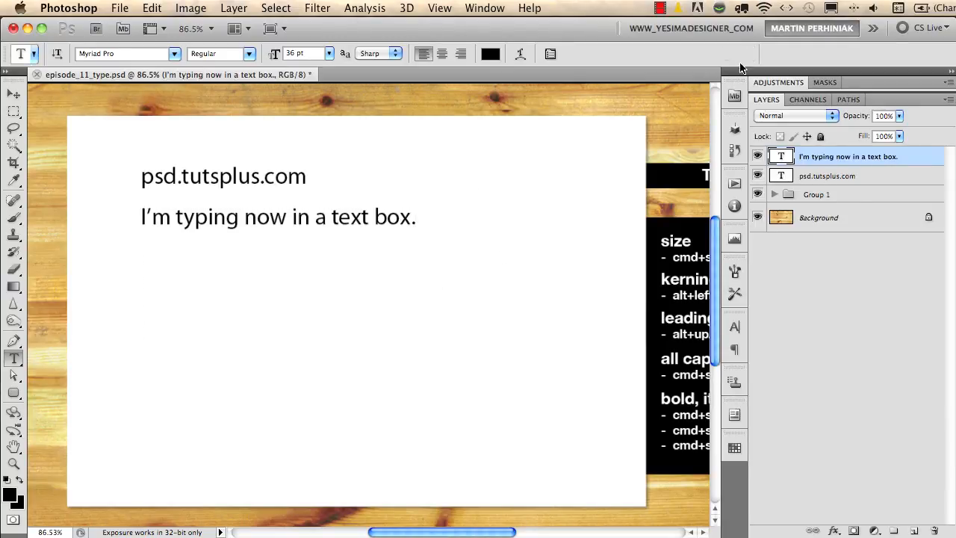
Select all the text on the psd.tutsplus.com layer and enlarge it to 60 pt.
{"action": "left_click", "coordinate": [774, 179]}
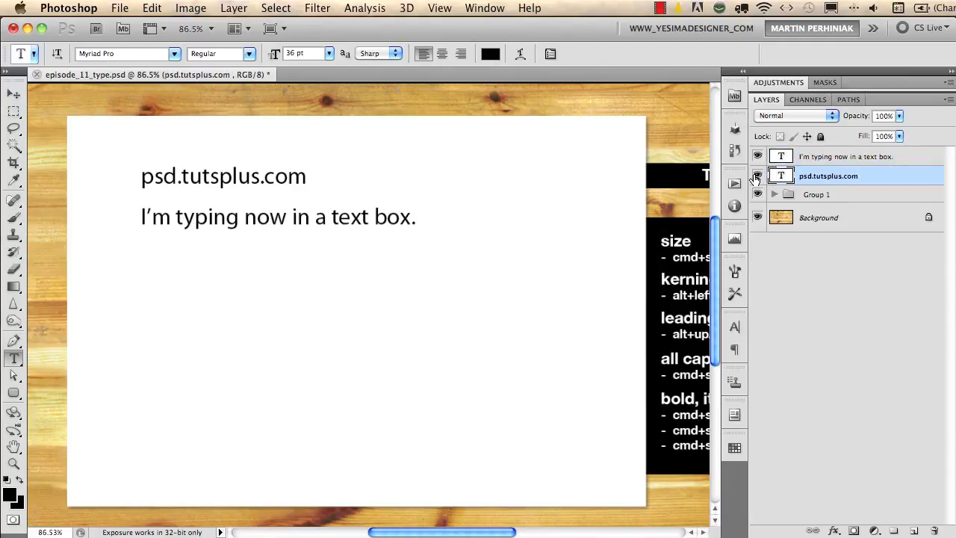
{"action": "left_click", "coordinate": [767, 158]}
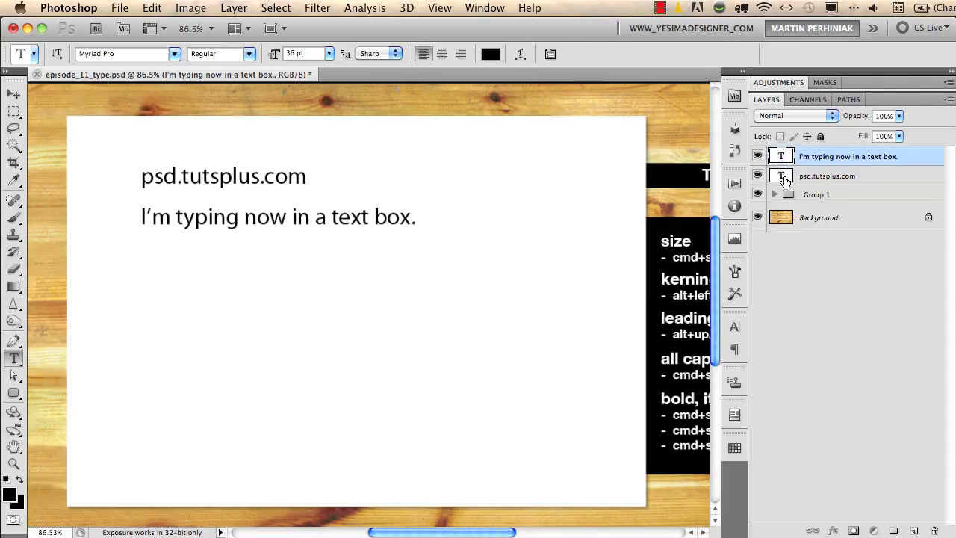
{"action": "left_click", "coordinate": [784, 178]}
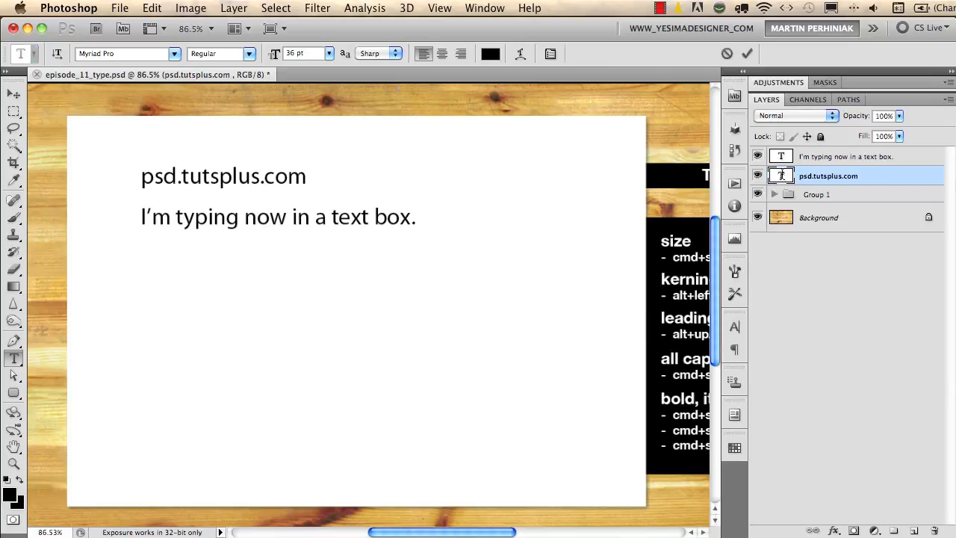
{"action": "double_click", "coordinate": [780, 178]}
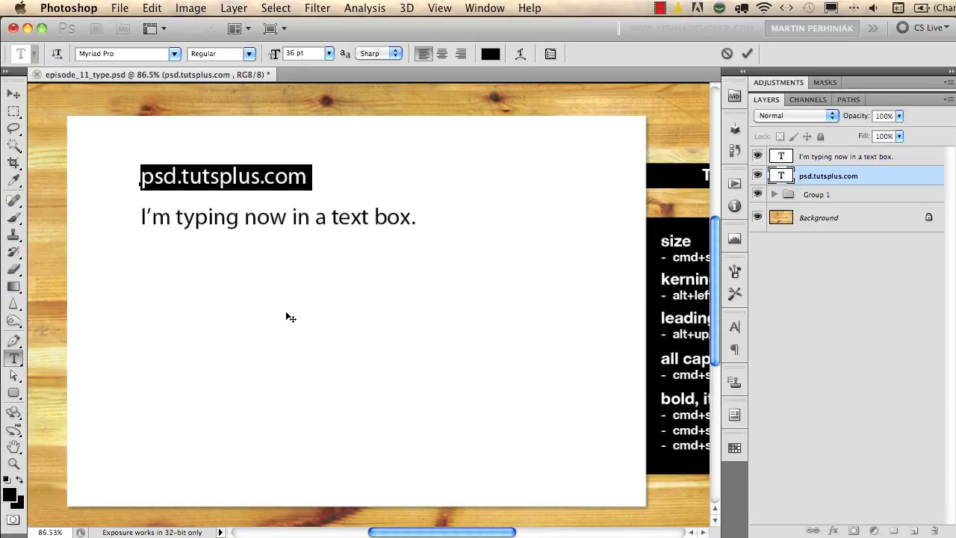
{"action": "key", "text": "super+shift+period"}
{"action": "key", "text": "super+shift+period"}
{"action": "key", "text": "super+shift+period"}
{"action": "key", "text": "super+shift+period"}
{"action": "key", "text": "super+shift+period"}
{"action": "key", "text": "super+shift+period"}
{"action": "key", "text": "super+shift+period"}
{"action": "key", "text": "super+shift+period"}
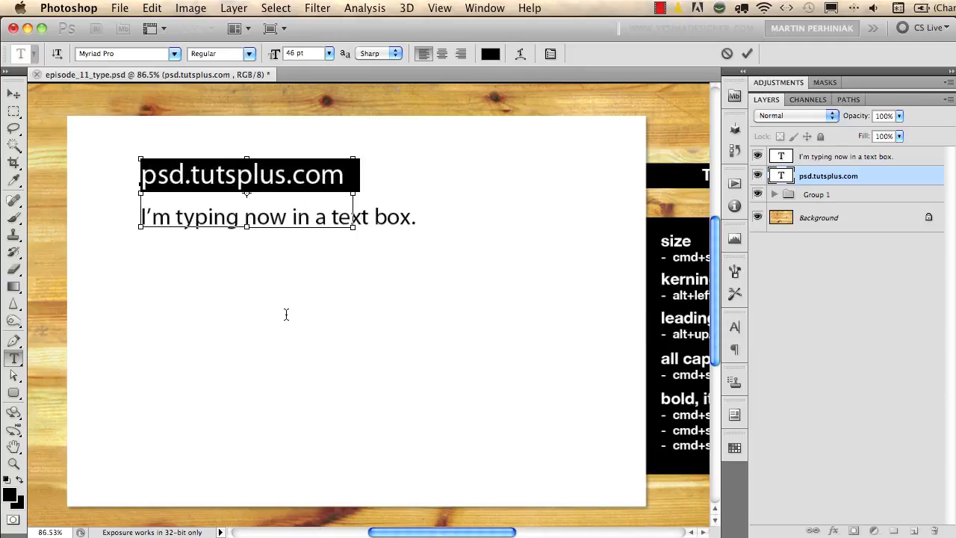
{"action": "key", "text": "super+shift+period"}
{"action": "key", "text": "super+shift+period"}
{"action": "key", "text": "super+shift+period"}
{"action": "key", "text": "super+shift+period"}
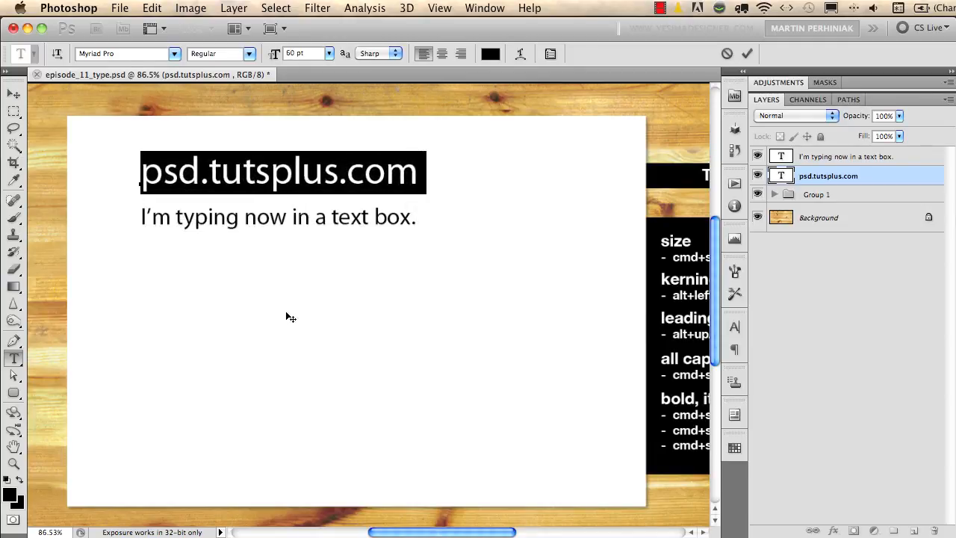
Reduce the selected psd.tutsplus.com text to 38 pt.
{"action": "key", "text": "super+shift+comma"}
{"action": "key", "text": "super+shift+comma"}
{"action": "key", "text": "super+shift+comma"}
{"action": "key", "text": "super+shift+comma"}
{"action": "key", "text": "super+shift+comma"}
{"action": "key", "text": "super+shift+comma"}
{"action": "key", "text": "super+shift+comma"}
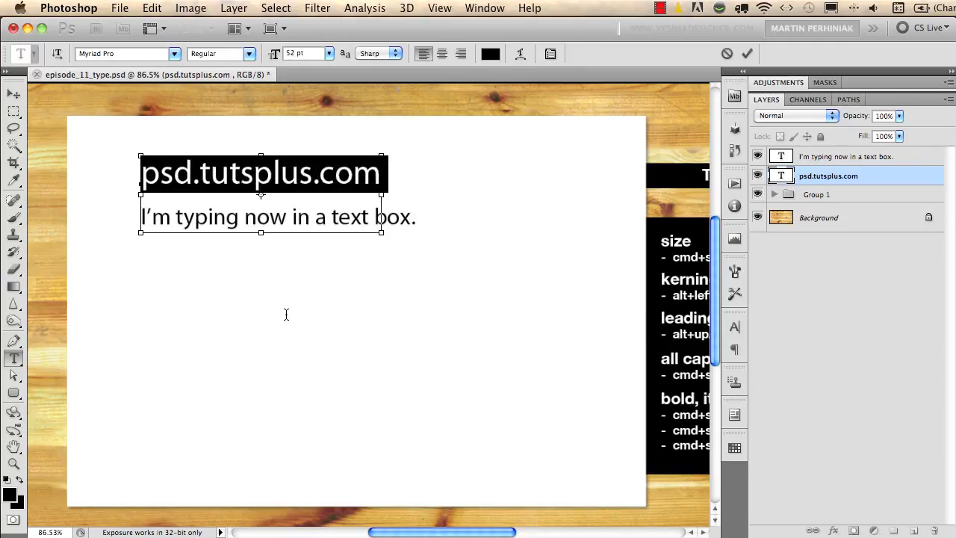
{"action": "key", "text": "super+shift+comma"}
{"action": "key", "text": "super+shift+comma"}
{"action": "key", "text": "super+shift+comma"}
{"action": "key", "text": "super+shift+comma"}
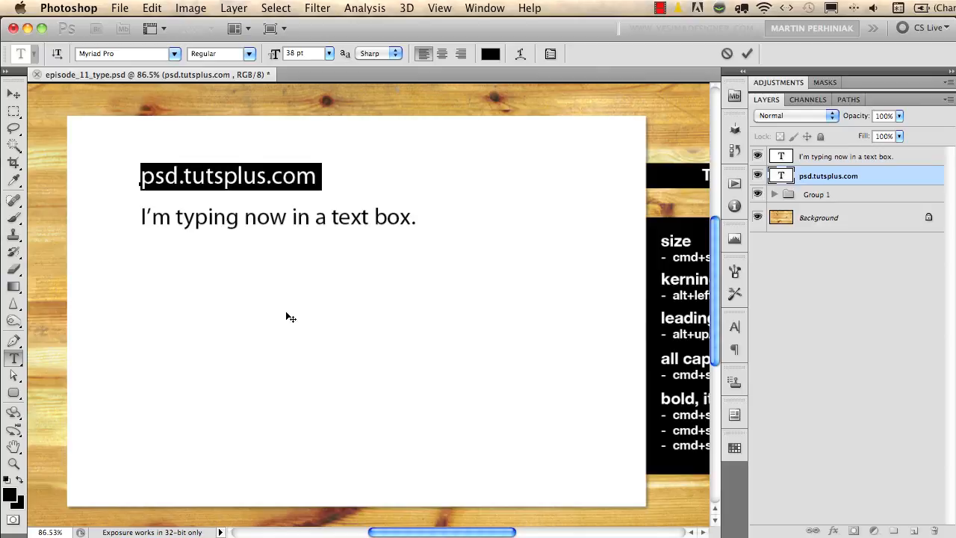
Switch the psd.tutsplus.com text to all caps and back to lowercase.
{"action": "key", "text": "super+shift+k"}
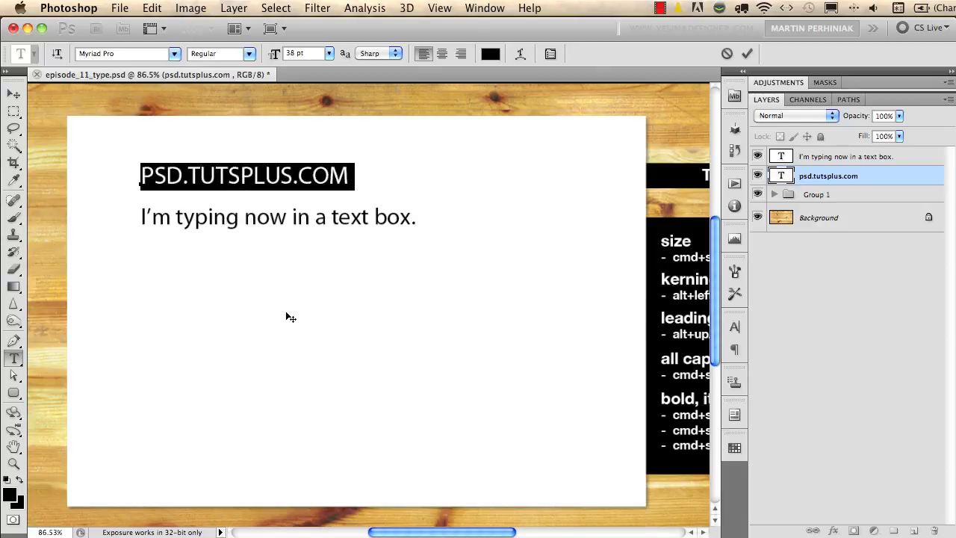
{"action": "key", "text": "super+shift+k"}
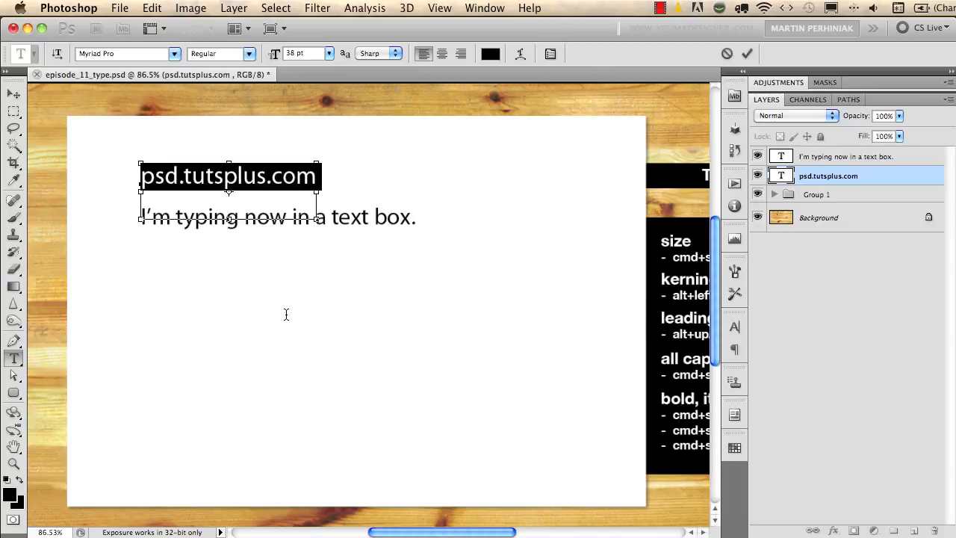
Make the psd.tutsplus.com text bold, italic and underlined, and commit the text edit.
{"action": "key", "text": "super+shift+b"}
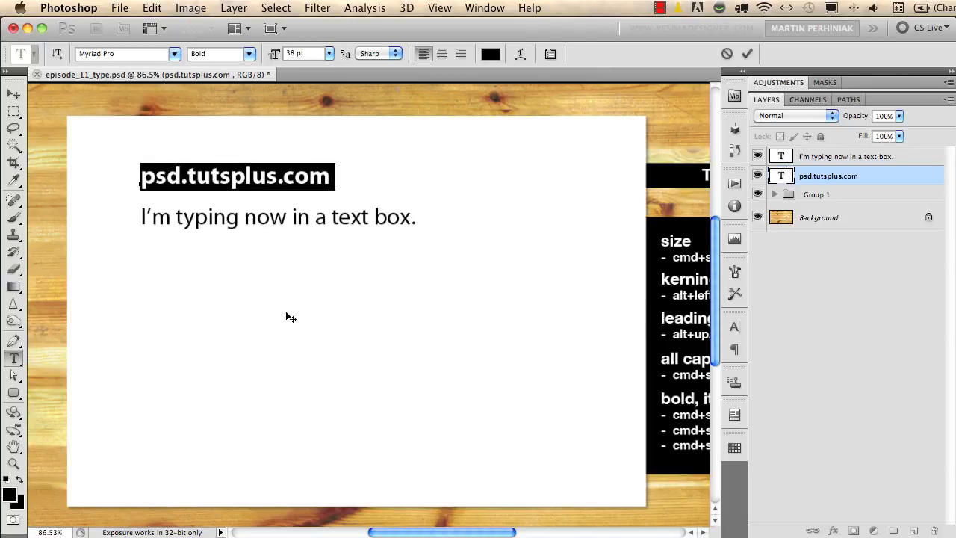
{"action": "key", "text": "super+shift+i"}
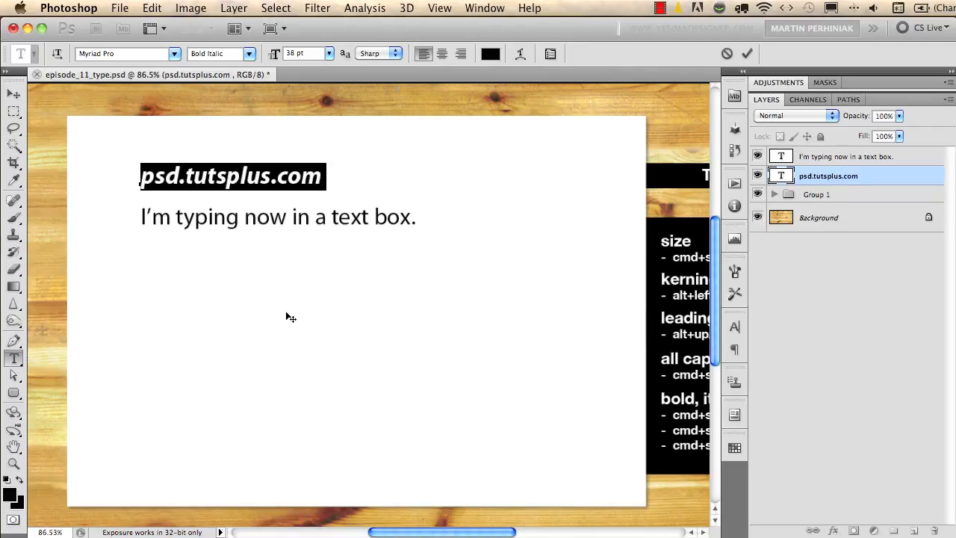
{"action": "key", "text": "super+shift+u"}
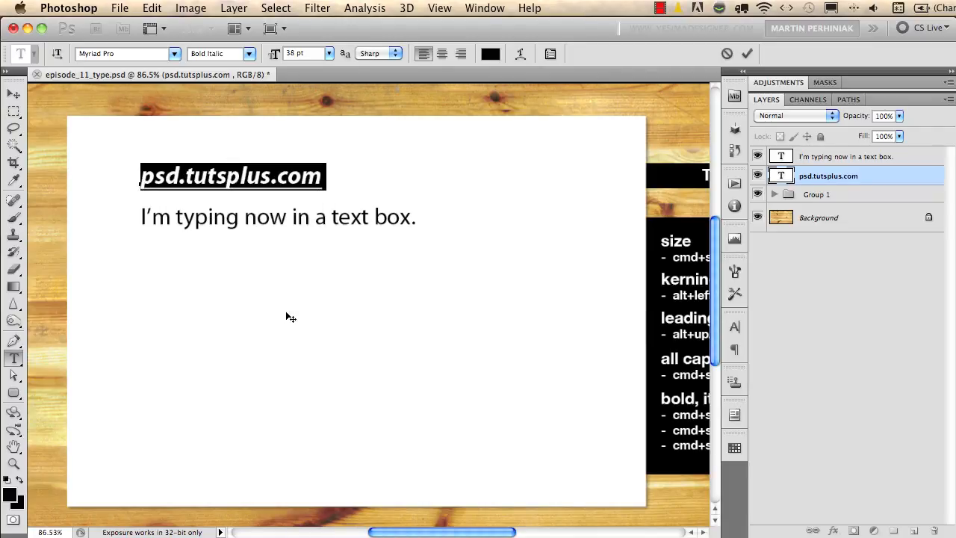
{"action": "key", "text": "super+Return"}
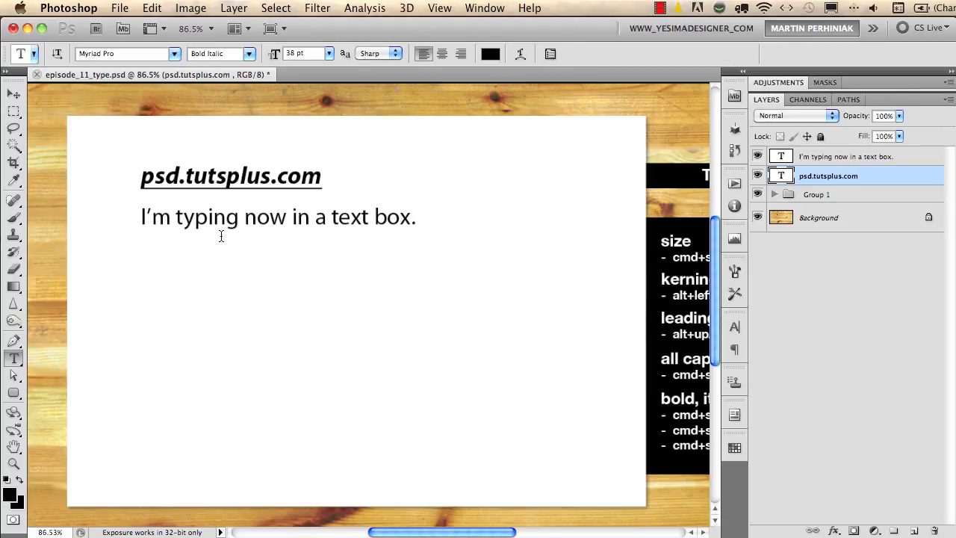
Narrow the paragraph text box so its sentence wraps onto two lines, and select the whole sentence.
{"action": "left_click", "coordinate": [341, 218]}
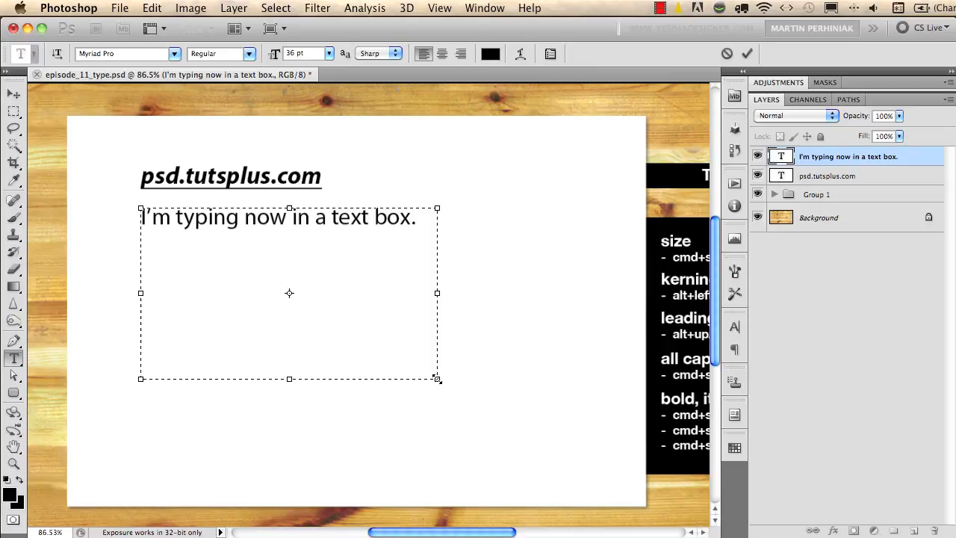
{"action": "left_click_drag", "start_coordinate": [437, 379], "coordinate": [310, 392]}
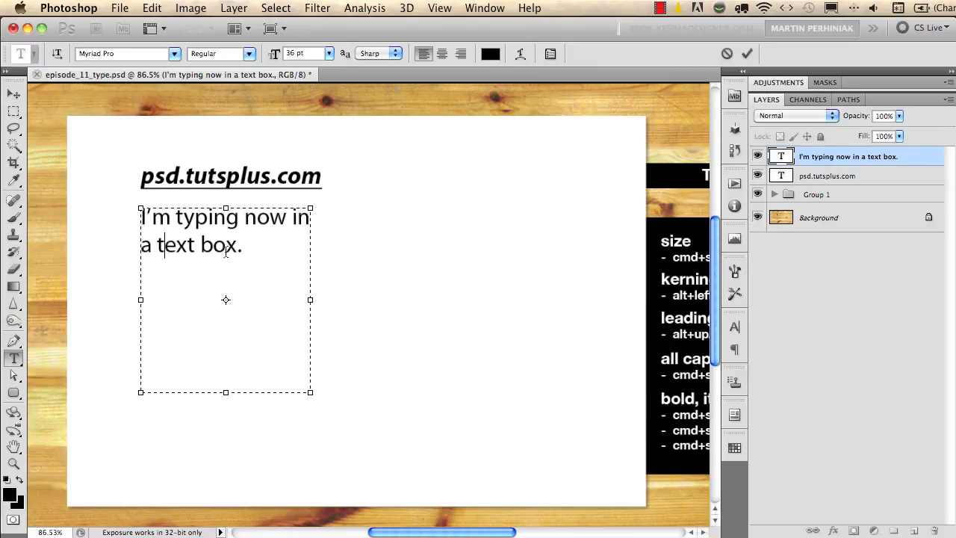
{"action": "left_click_drag", "start_coordinate": [247, 248], "coordinate": [105, 211]}
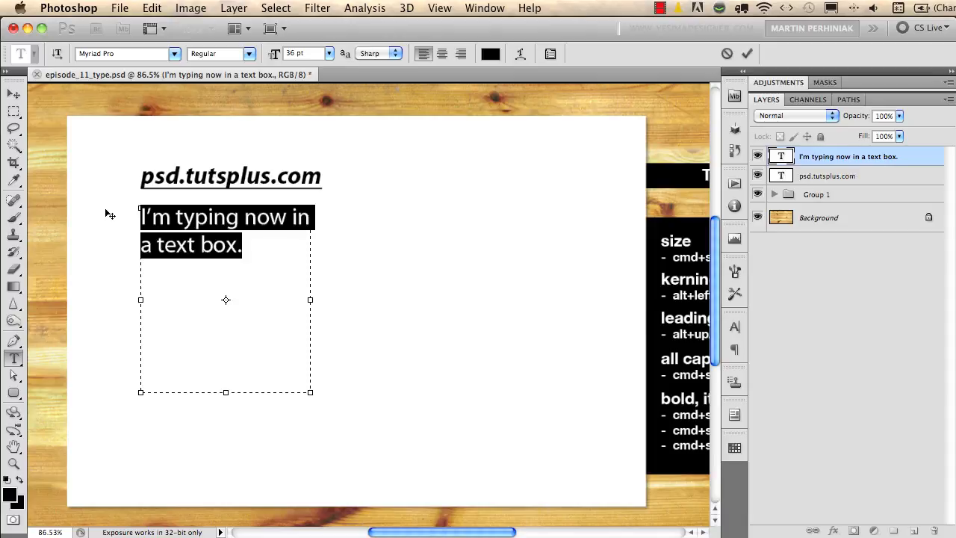
Try looser and tighter leading on the selected two-line sentence, ending at its original line spacing.
{"action": "key", "text": "alt+Down"}
{"action": "key", "text": "alt+Down"}
{"action": "key", "text": "alt+Down"}
{"action": "key", "text": "alt+Down"}
{"action": "key", "text": "alt+Down"}
{"action": "key", "text": "alt+Down"}
{"action": "key", "text": "alt+Down"}
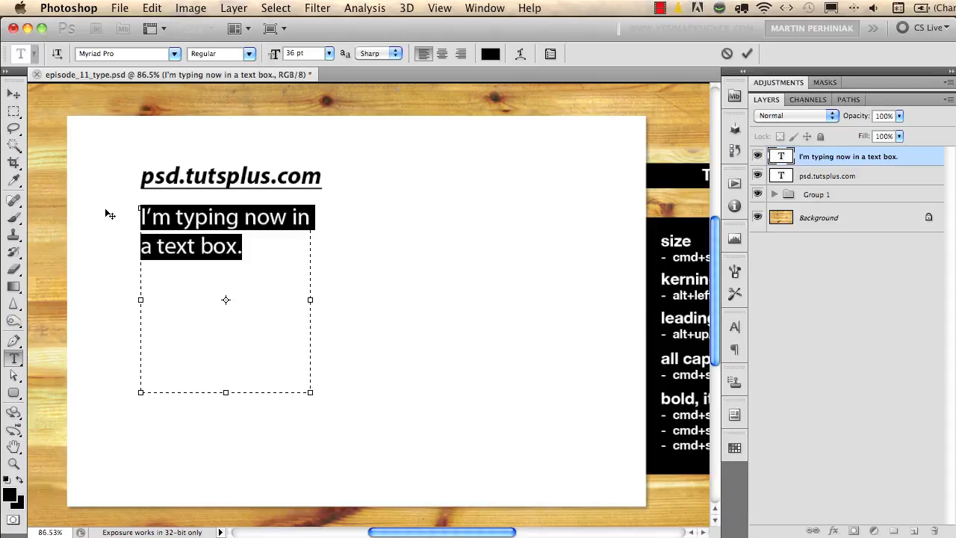
{"action": "key", "text": "alt+Up"}
{"action": "key", "text": "alt+Up"}
{"action": "key", "text": "alt+Up"}
{"action": "key", "text": "alt+Up"}
{"action": "key", "text": "alt+Up"}
{"action": "key", "text": "alt+Up"}
{"action": "key", "text": "alt+Up"}
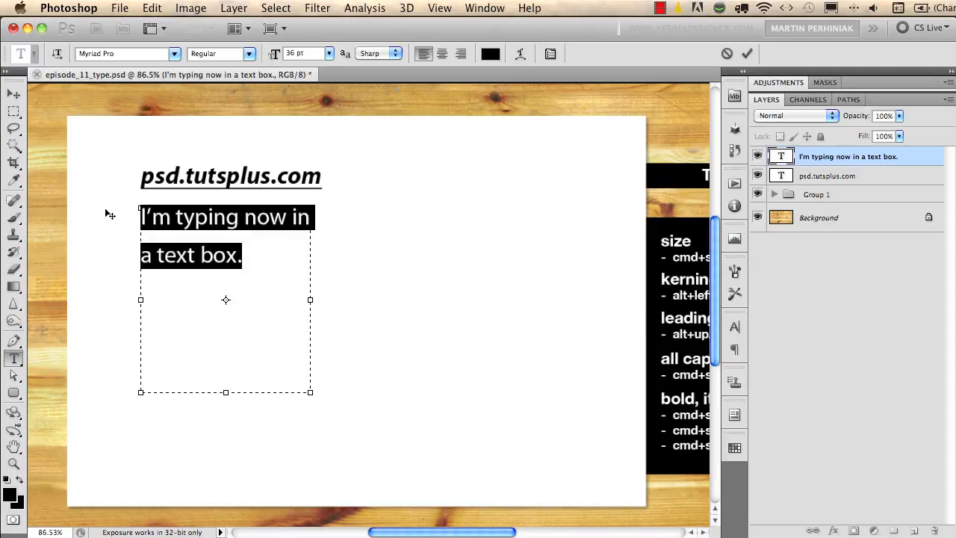
{"action": "key", "text": "alt+Up"}
{"action": "key", "text": "alt+Up"}
{"action": "key", "text": "alt+Up"}
{"action": "key", "text": "alt+Up"}
{"action": "key", "text": "alt+Up"}
{"action": "key", "text": "alt+Up"}
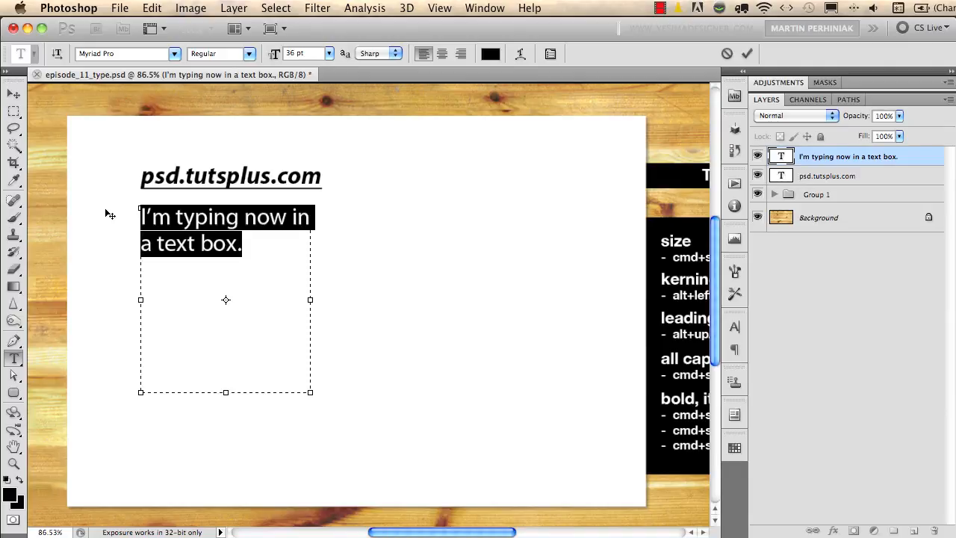
{"action": "key", "text": "alt+Down"}
{"action": "key", "text": "alt+Down"}
{"action": "key", "text": "alt+Down"}
{"action": "key", "text": "alt+Down"}
{"action": "key", "text": "alt+Down"}
{"action": "key", "text": "alt+Down"}
{"action": "key", "text": "alt+Up"}
{"action": "key", "text": "alt+Up"}
{"action": "key", "text": "alt+Up"}
{"action": "key", "text": "alt+Up"}
{"action": "key", "text": "alt+Up"}
{"action": "key", "text": "alt+Down"}
{"action": "key", "text": "alt+Down"}
{"action": "key", "text": "alt+Down"}
{"action": "key", "text": "alt+Down"}
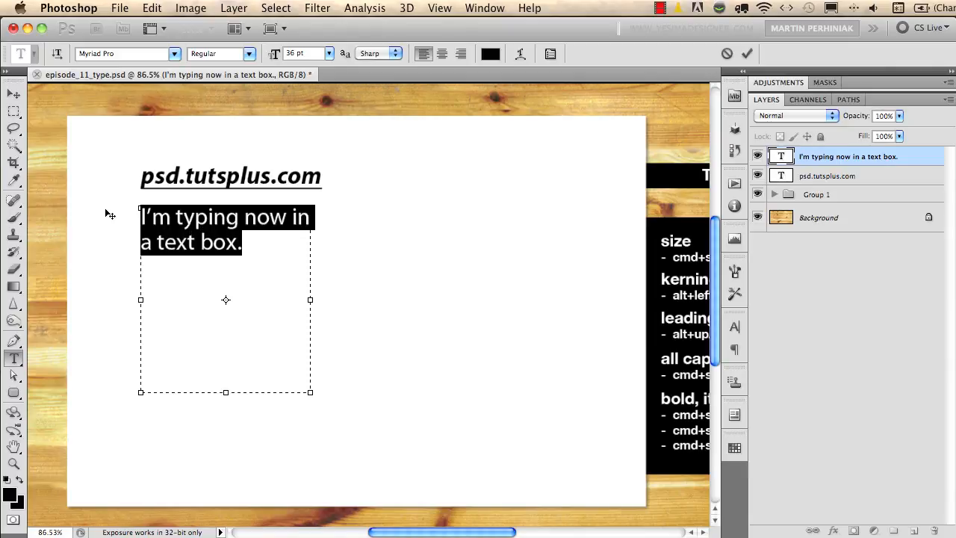
{"action": "key", "text": "alt+Down"}
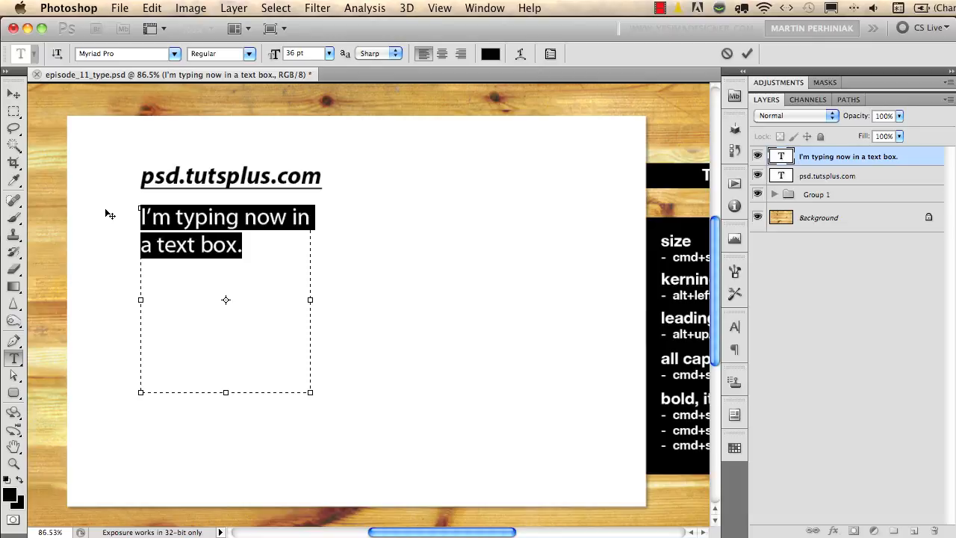
Try wide tracking on the selected sentence, settle on slightly tighter letter spacing than the original, and commit the text.
{"action": "key", "text": "alt+Right"}
{"action": "key", "text": "alt+Right"}
{"action": "key", "text": "alt+Right"}
{"action": "key", "text": "alt+Right"}
{"action": "key", "text": "alt+Right"}
{"action": "key", "text": "alt+Right"}
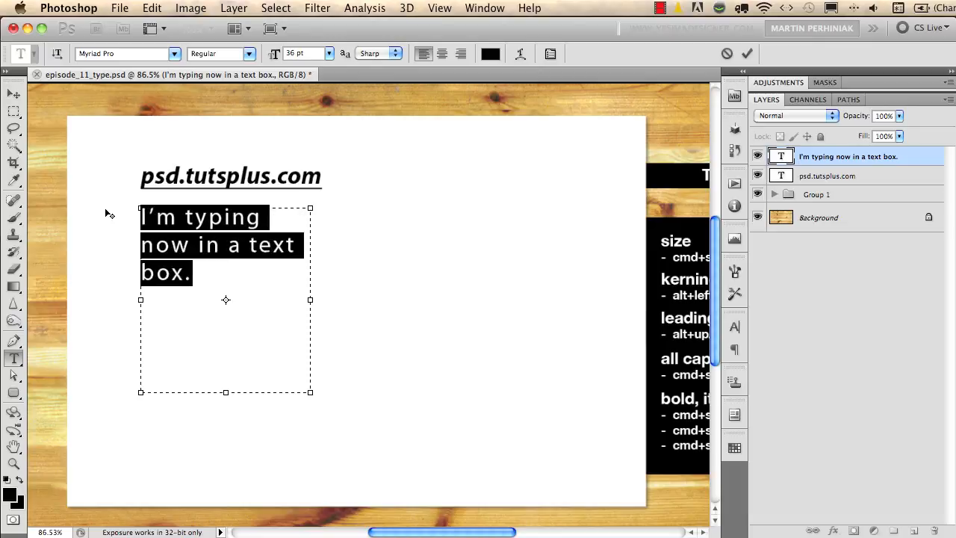
{"action": "key", "text": "super+alt+q"}
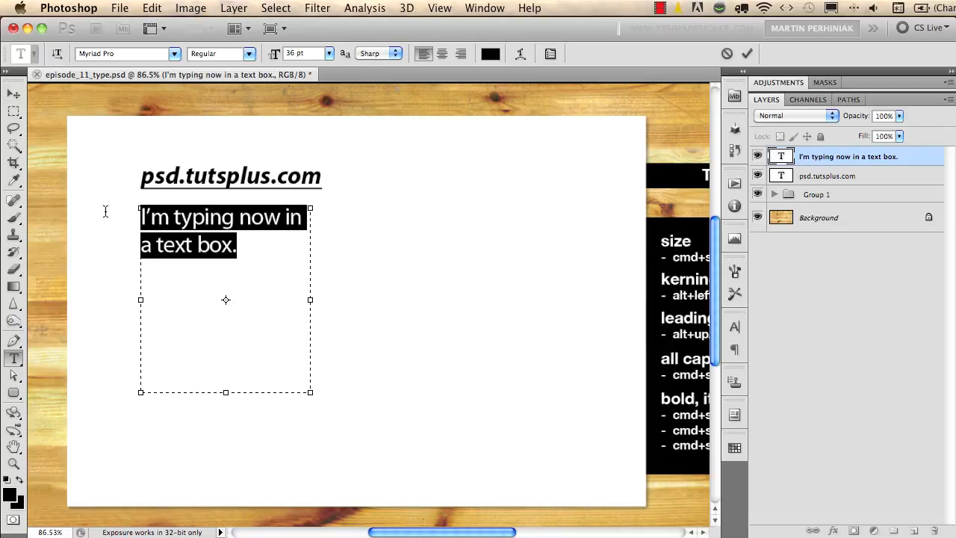
{"action": "key", "text": "super+Return"}
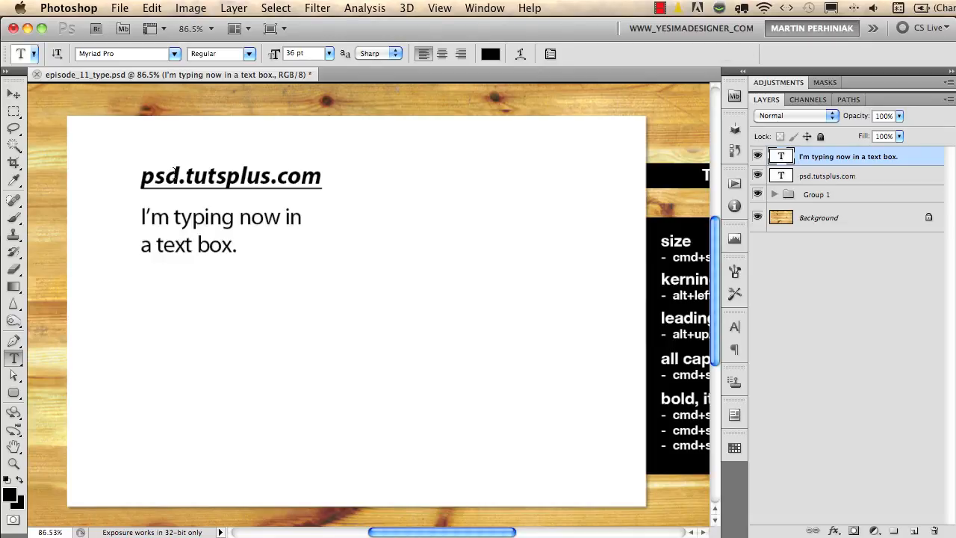
Set the whole psd.tutsplus.com text to all caps and commit the text edit.
{"action": "left_click", "coordinate": [205, 176]}
{"action": "key", "text": "super+a"}
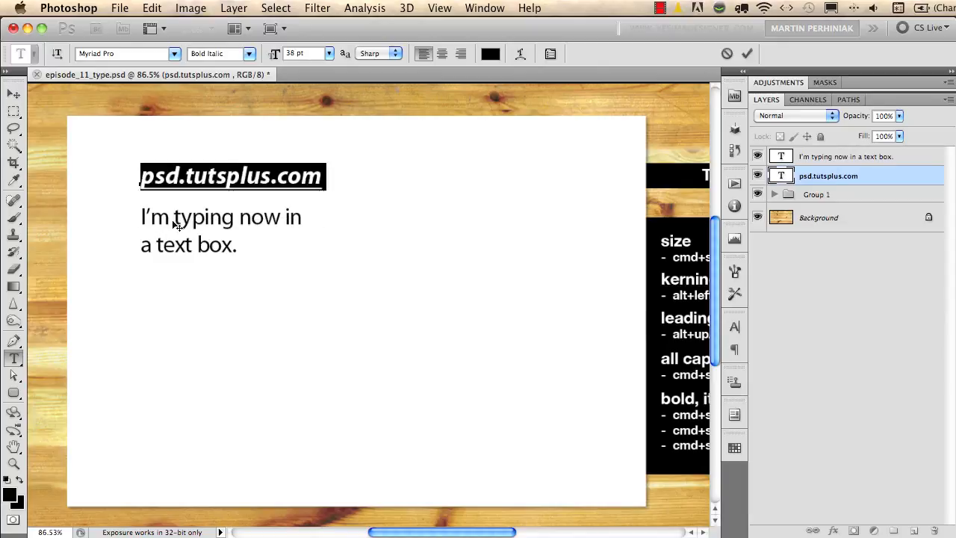
{"action": "key", "text": "super+shift+k"}
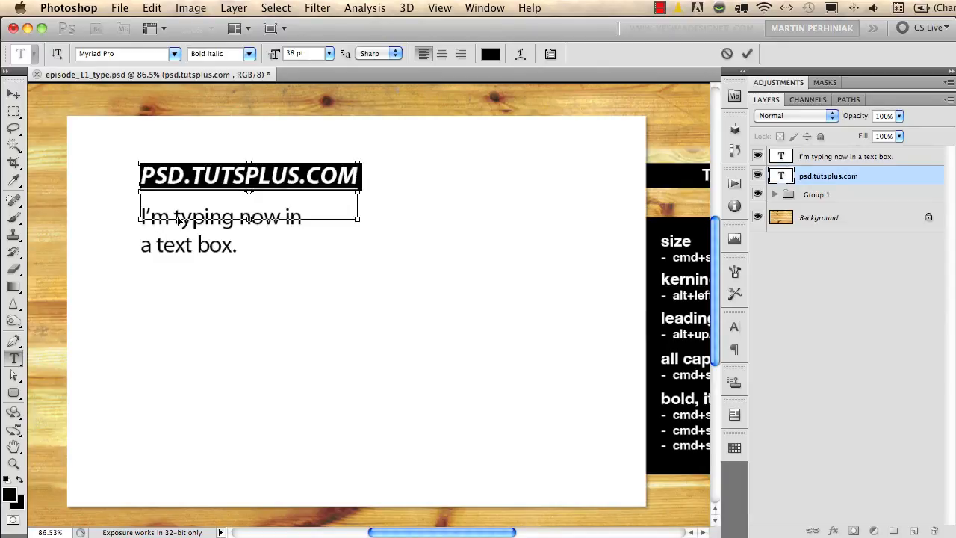
{"action": "key", "text": "super+Return"}
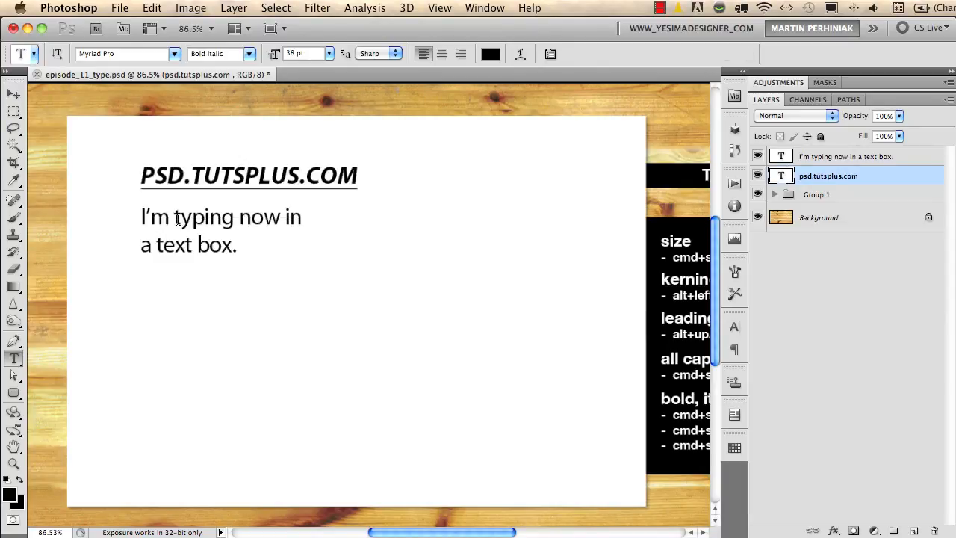
Select the whole PSD.TUTSPLUS.COM text and remove its italic and underline styling.
{"action": "left_click", "coordinate": [233, 176]}
{"action": "key", "text": "super+a"}
{"action": "key", "text": "super"}
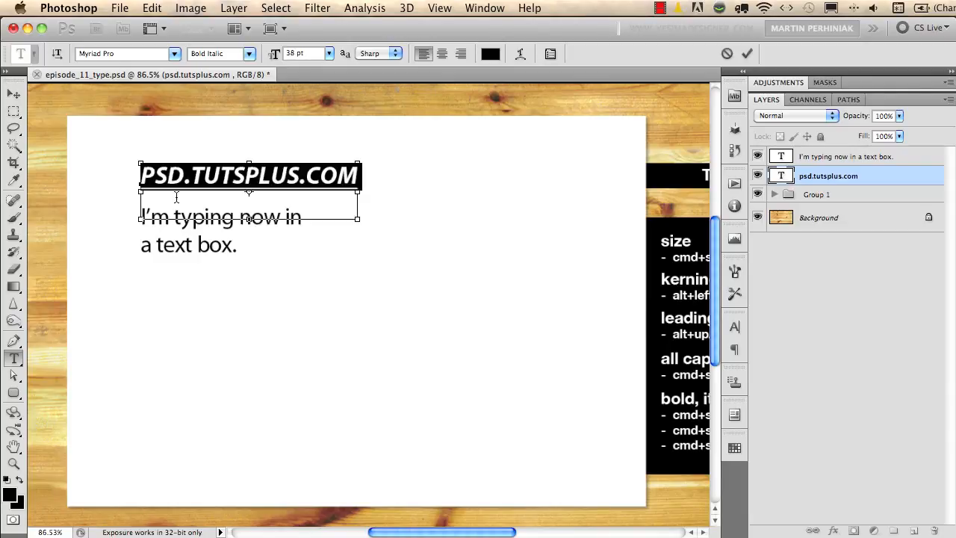
{"action": "key", "text": "super+shift+i"}
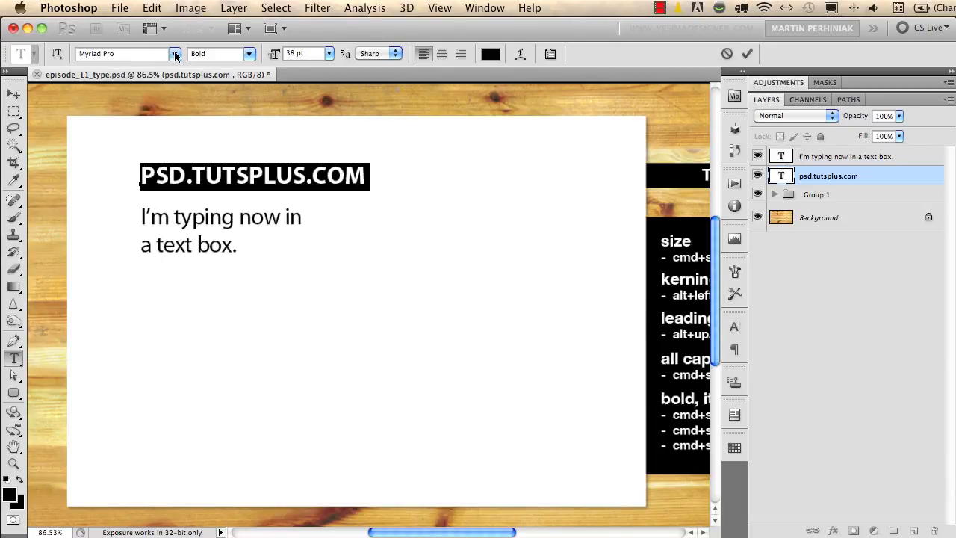
Change the font of the selected PSD.TUTSPLUS.COM text to Trajan Pro.
{"action": "left_click", "coordinate": [89, 53]}
{"action": "left_click", "coordinate": [175, 55]}
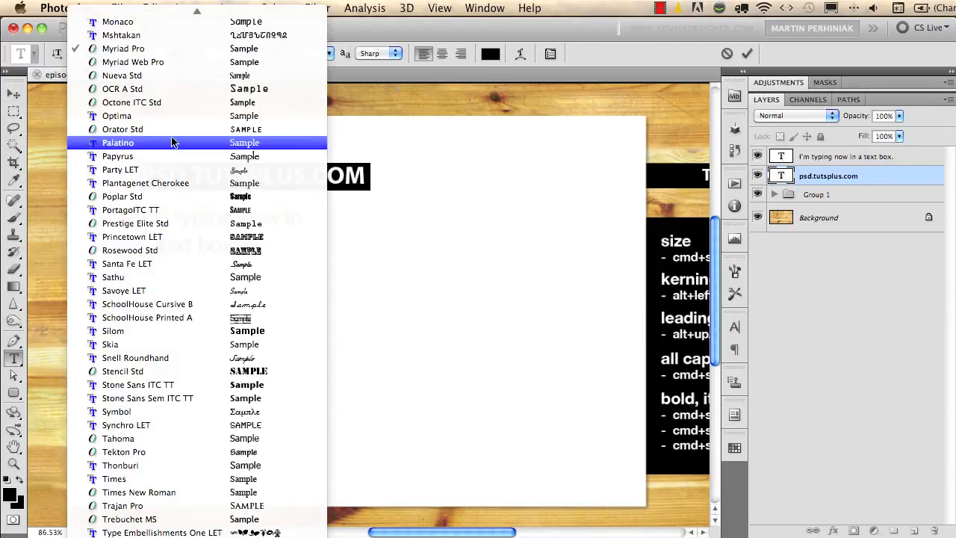
{"action": "left_click", "coordinate": [206, 45]}
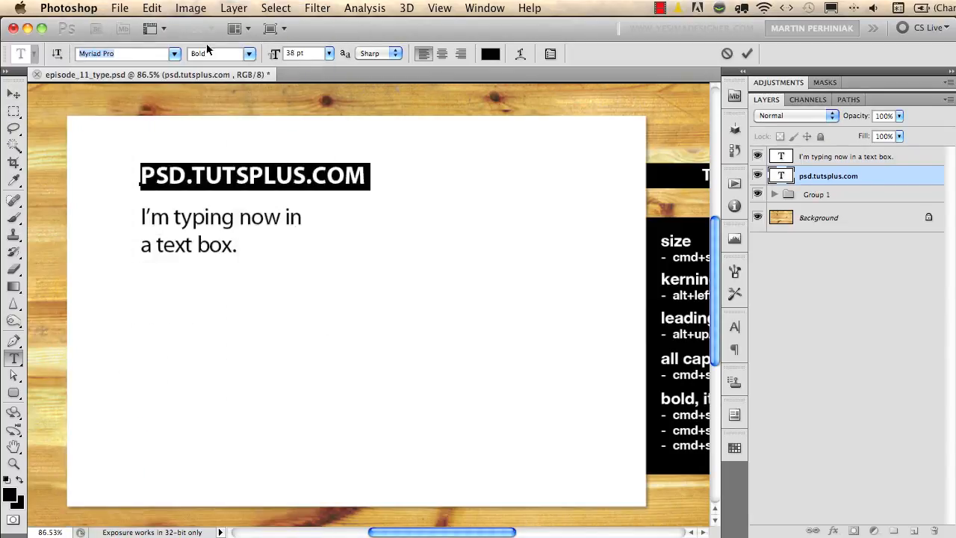
{"action": "type", "text": "Trajan"}
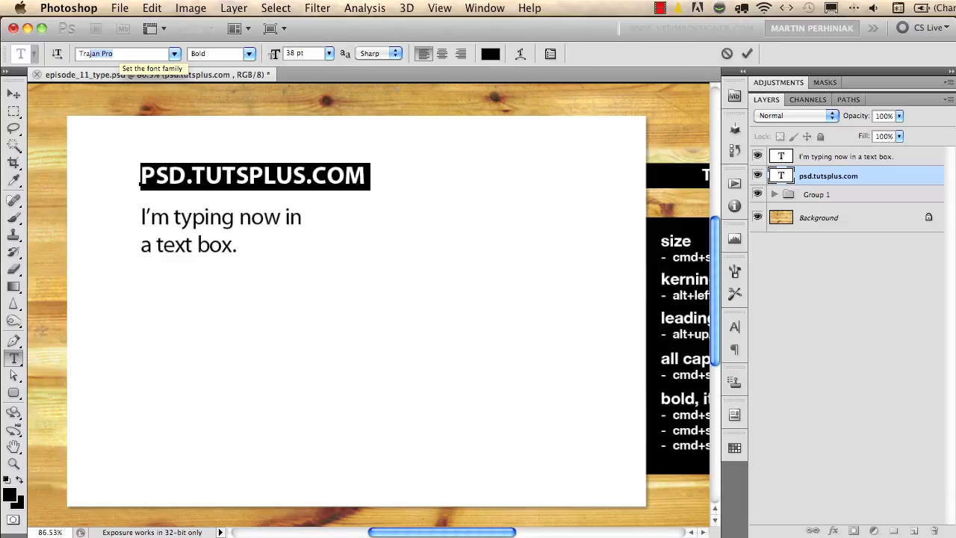
{"action": "key", "text": "Return"}
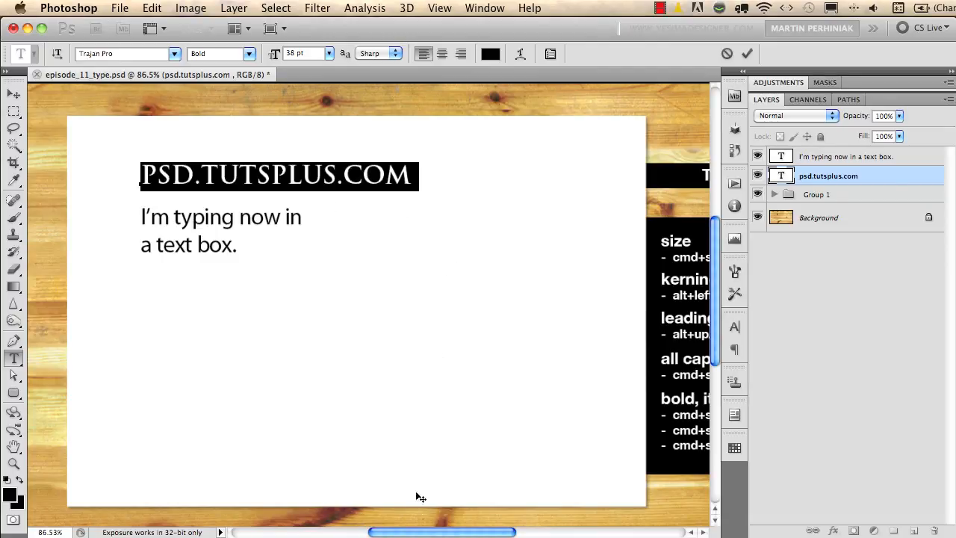
Enlarge the selected PSD.TUTSPLUS.COM text to 64 pt and commit the text.
{"action": "left_click_drag", "start_coordinate": [420, 532], "coordinate": [459, 531]}
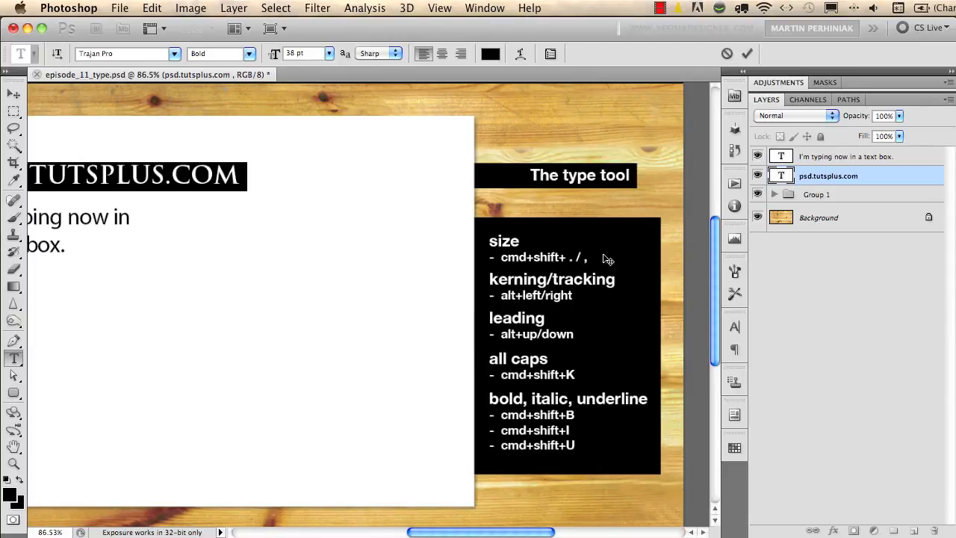
{"action": "left_click_drag", "start_coordinate": [480, 532], "coordinate": [436, 531]}
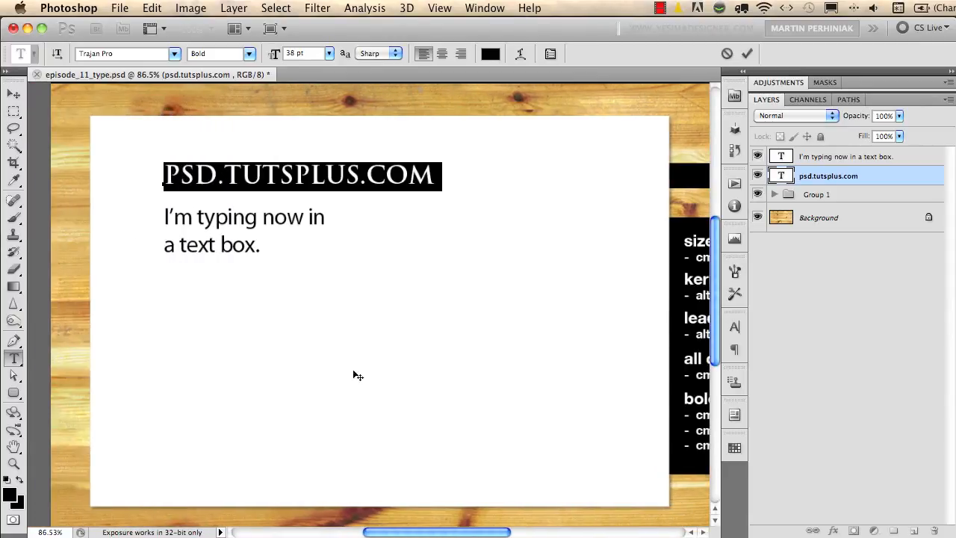
{"action": "left_click", "coordinate": [329, 54]}
{"action": "left_click", "coordinate": [329, 45]}
{"action": "left_click_drag", "start_coordinate": [275, 54], "coordinate": [292, 55]}
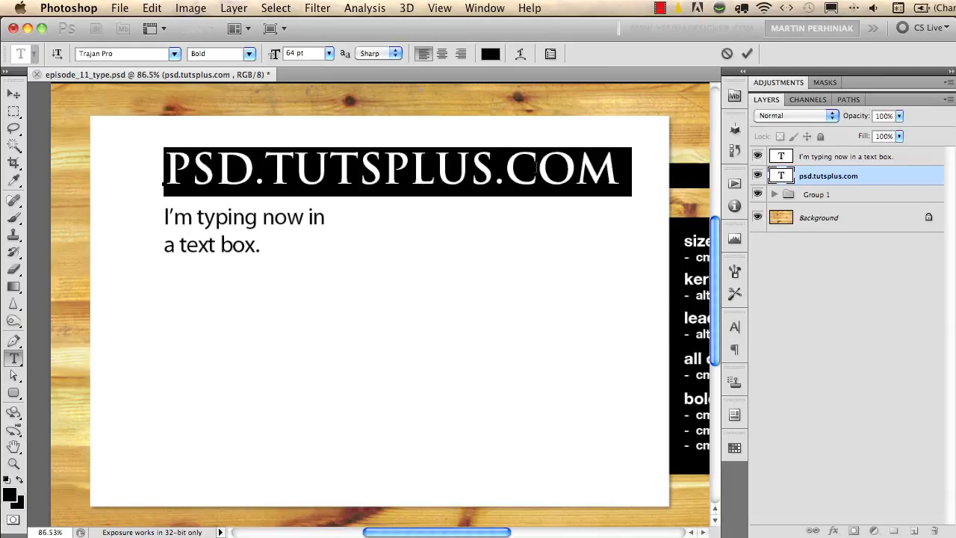
{"action": "left_click", "coordinate": [536, 168]}
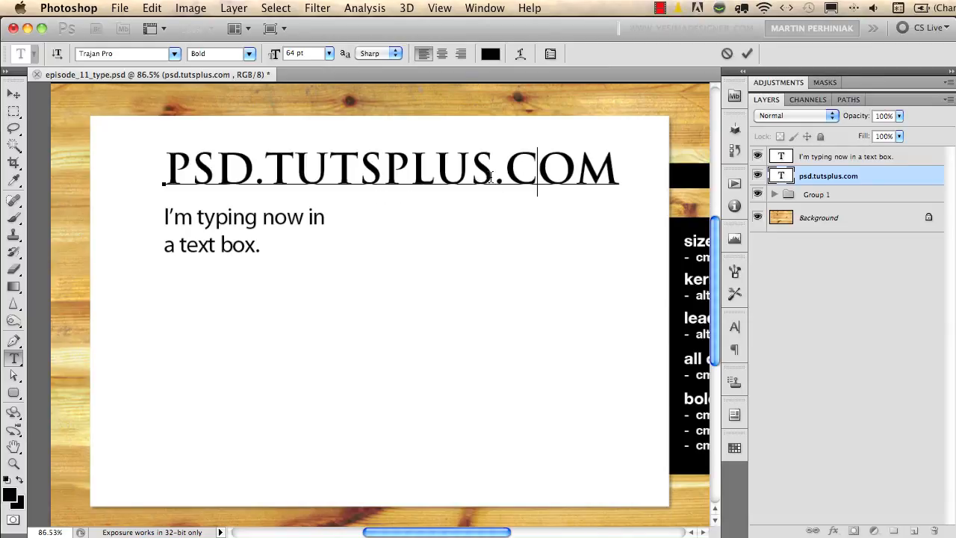
{"action": "left_click", "coordinate": [746, 53]}
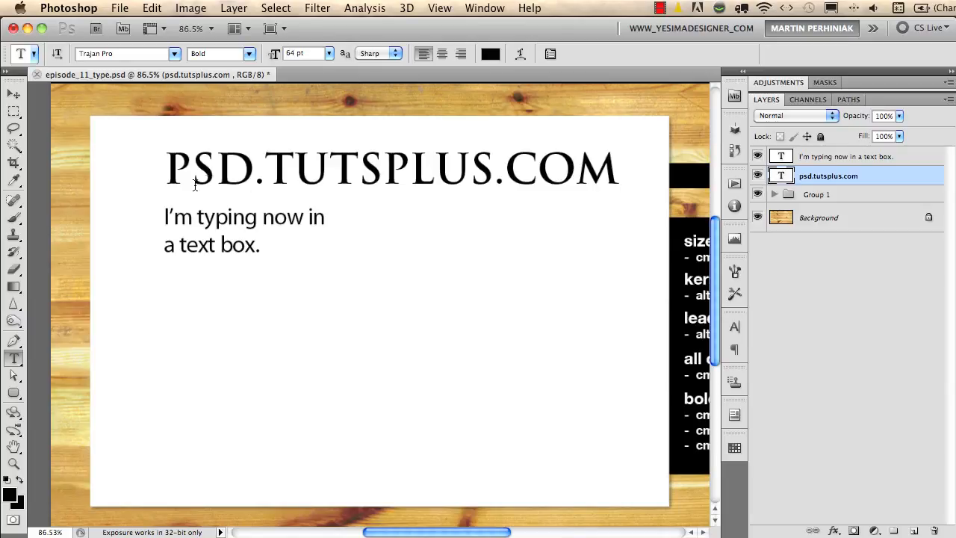
Tighten the kerning between S and D in PSD, and between the first period and the following T.
{"action": "left_click", "coordinate": [216, 172]}
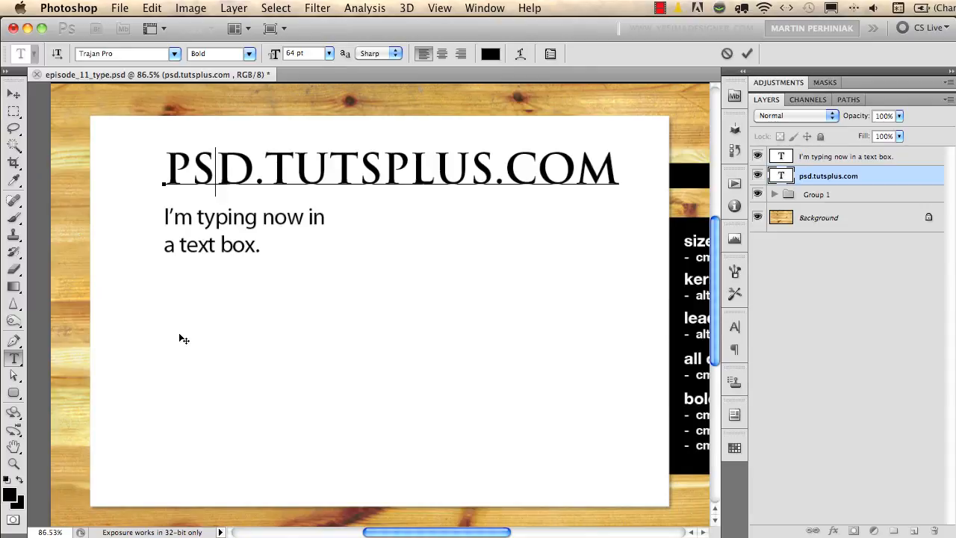
{"action": "key", "text": "alt+Left"}
{"action": "key", "text": "alt+Left"}
{"action": "key", "text": "Right"}
{"action": "key", "text": "Right"}
{"action": "key", "text": "Right"}
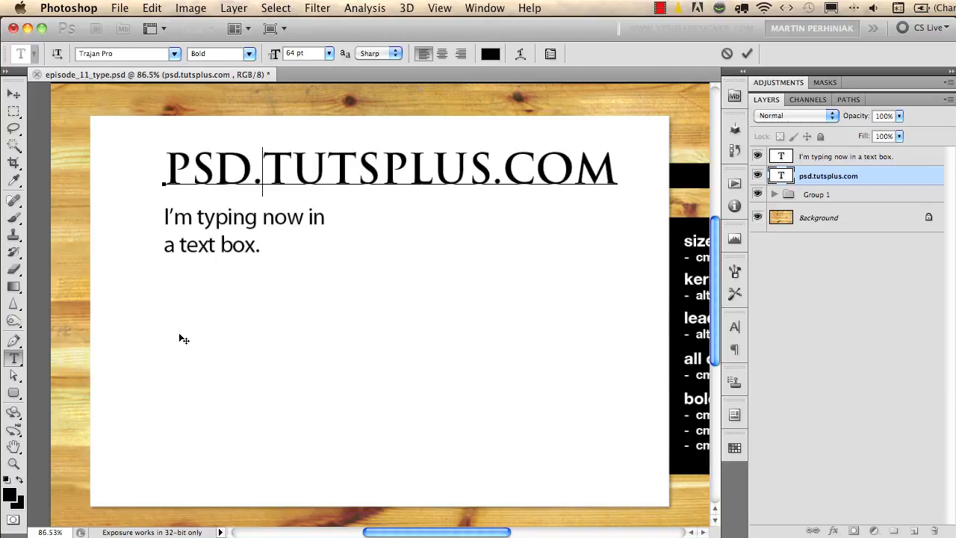
{"action": "key", "text": "alt+Left"}
{"action": "key", "text": "alt+Left"}
{"action": "key", "text": "alt+Left"}
{"action": "key", "text": "alt+Left"}
{"action": "key", "text": "alt+Left"}
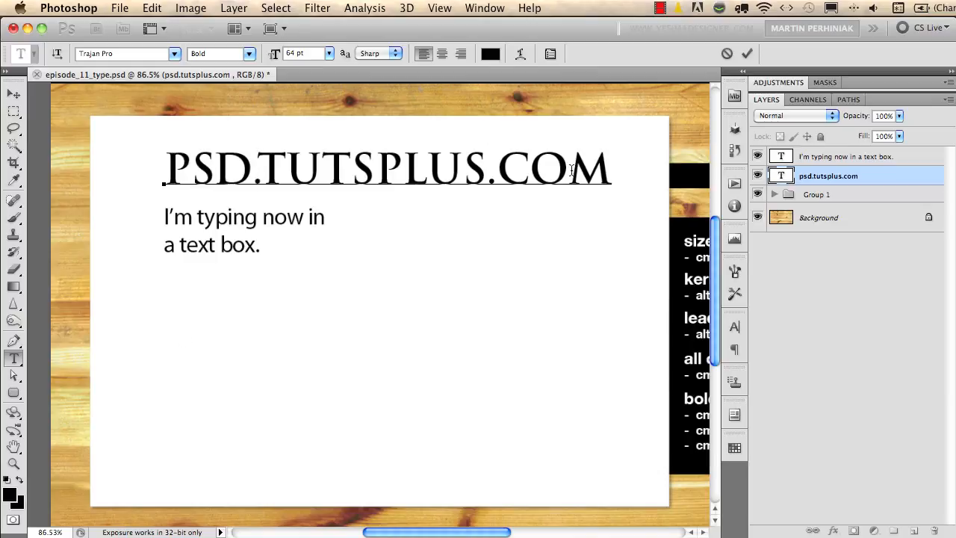
Tighten the kerning between O and M in COM, commit the text, and compare the spacing before and after.
{"action": "key", "text": "alt+Left"}
{"action": "key", "text": "alt+Left"}
{"action": "key", "text": "alt+Left"}
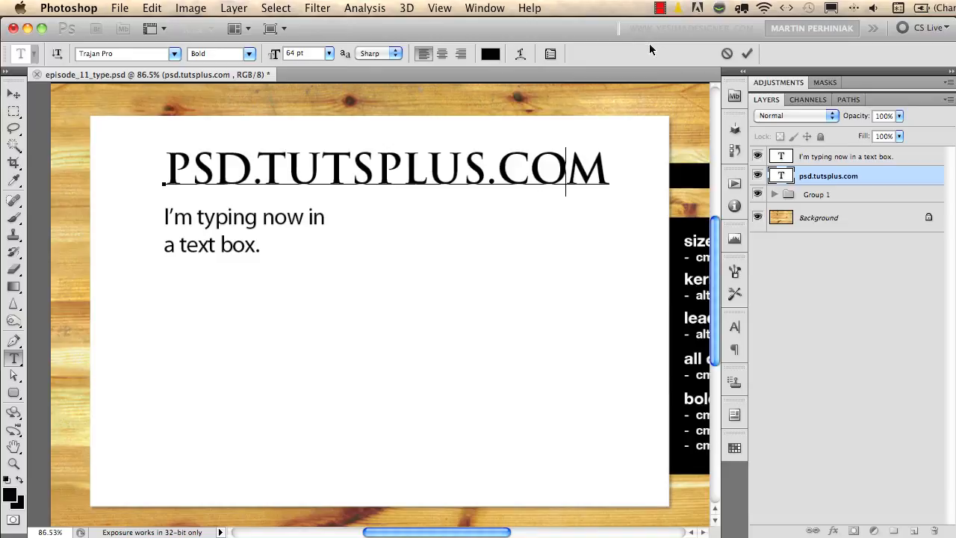
{"action": "left_click", "coordinate": [747, 53]}
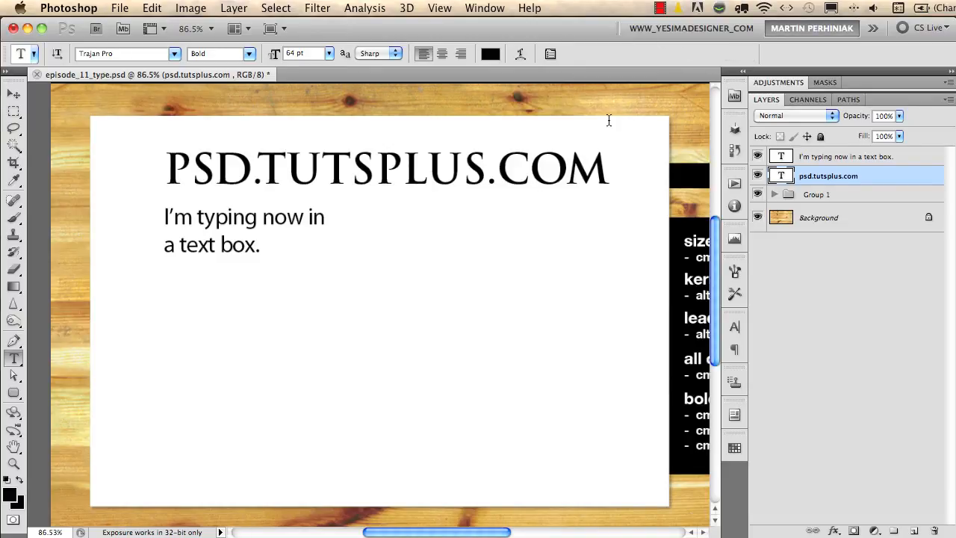
{"action": "key", "text": "alt+Right"}
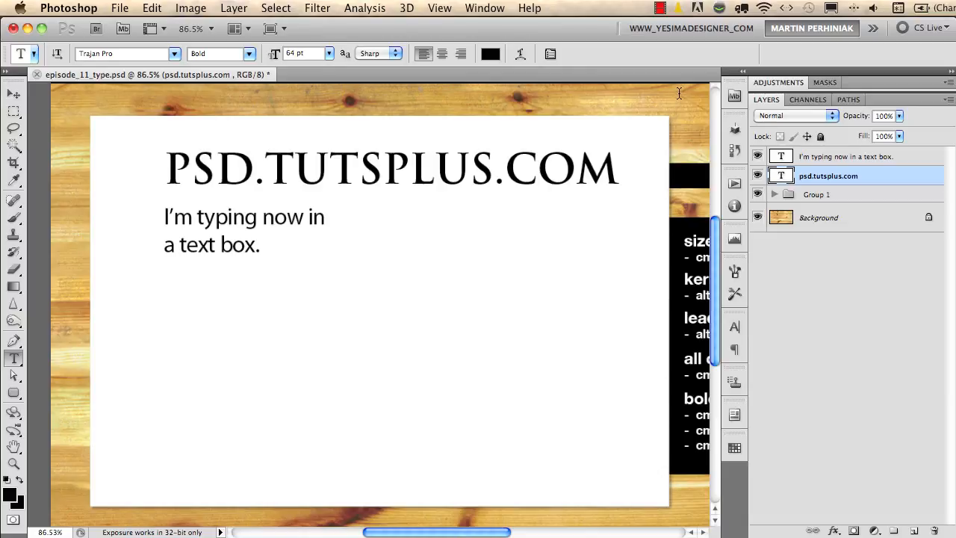
{"action": "key", "text": "alt+Left"}
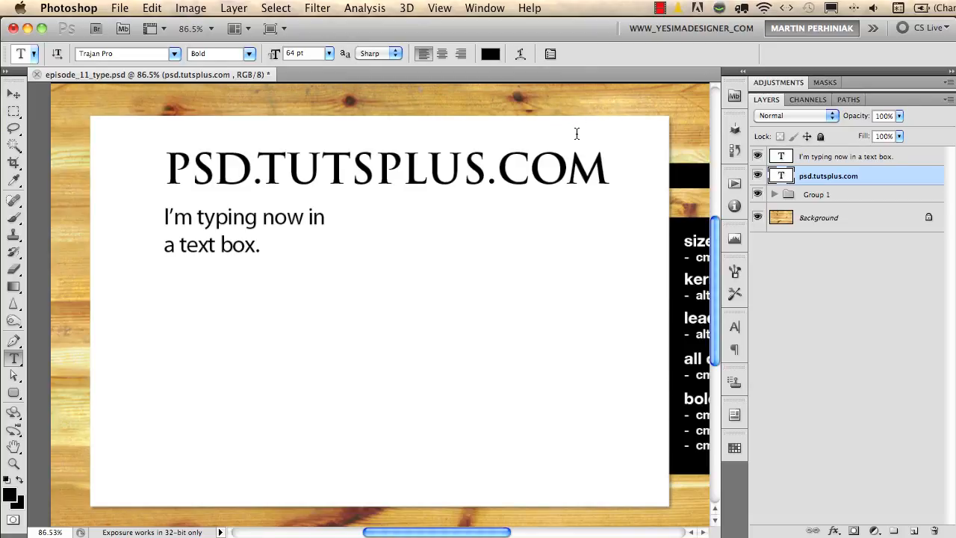
Tighten the kerning between U and S in TUTSPLUS and between the second period and C, commit, and compare before and after.
{"action": "left_click", "coordinate": [461, 167]}
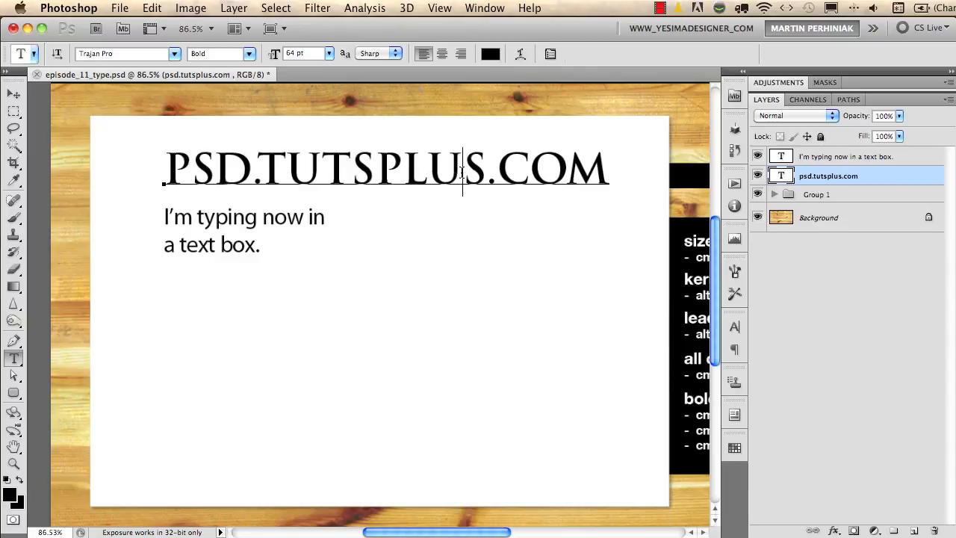
{"action": "key", "text": "alt+Left"}
{"action": "key", "text": "alt+Left"}
{"action": "key", "text": "alt+Left"}
{"action": "key", "text": "alt+Left"}
{"action": "key", "text": "alt+Left"}
{"action": "key", "text": "alt+Left"}
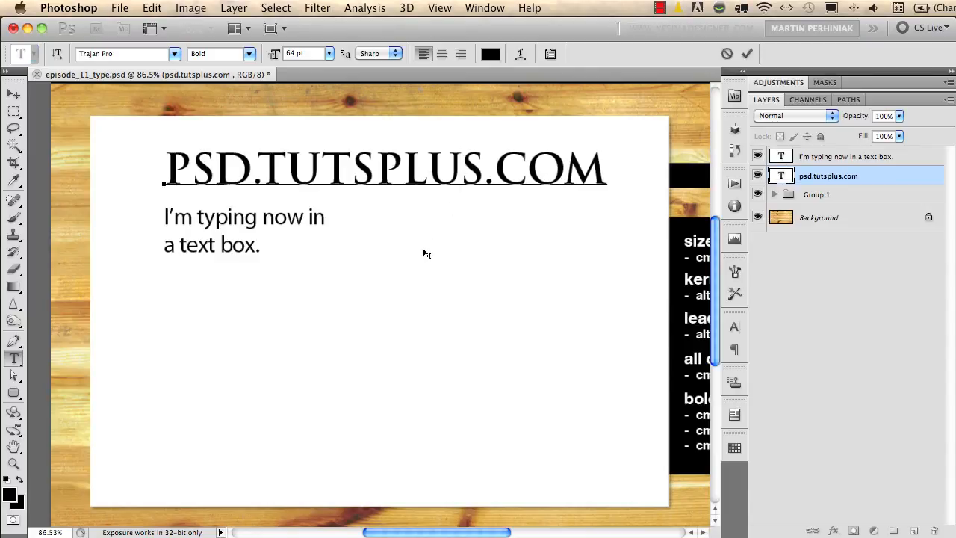
{"action": "key", "text": "Right"}
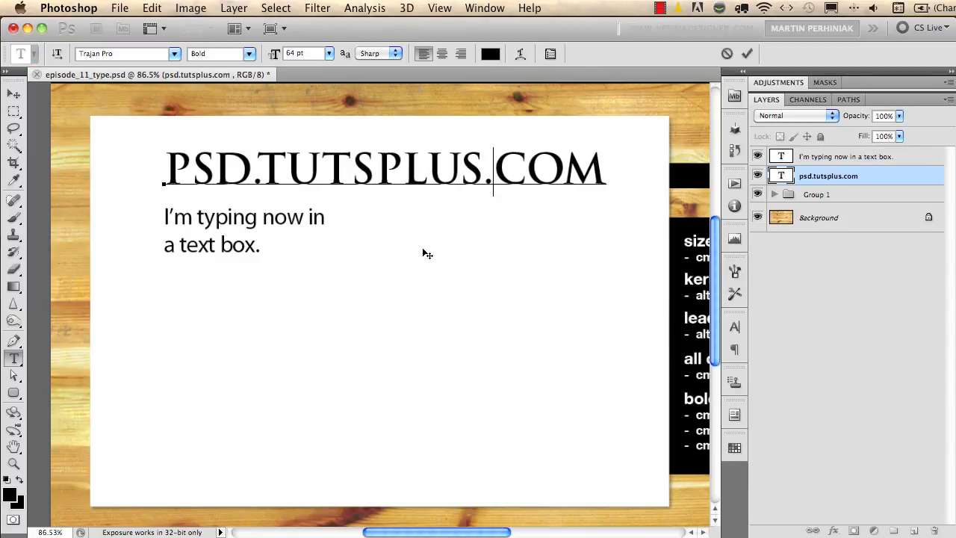
{"action": "key", "text": "alt+Left"}
{"action": "key", "text": "alt+Left"}
{"action": "key", "text": "alt+Left"}
{"action": "key", "text": "alt+Left"}
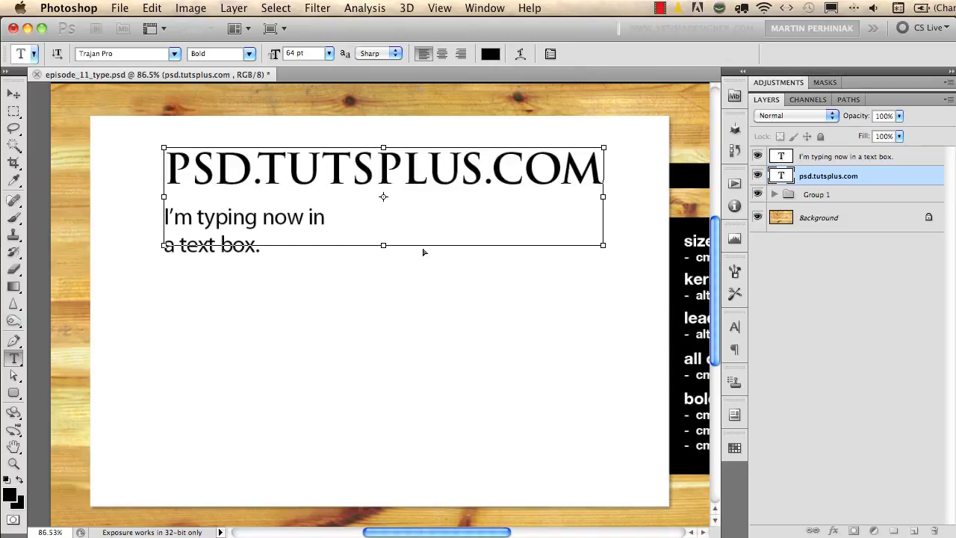
{"action": "key", "text": "ctrl+Return"}
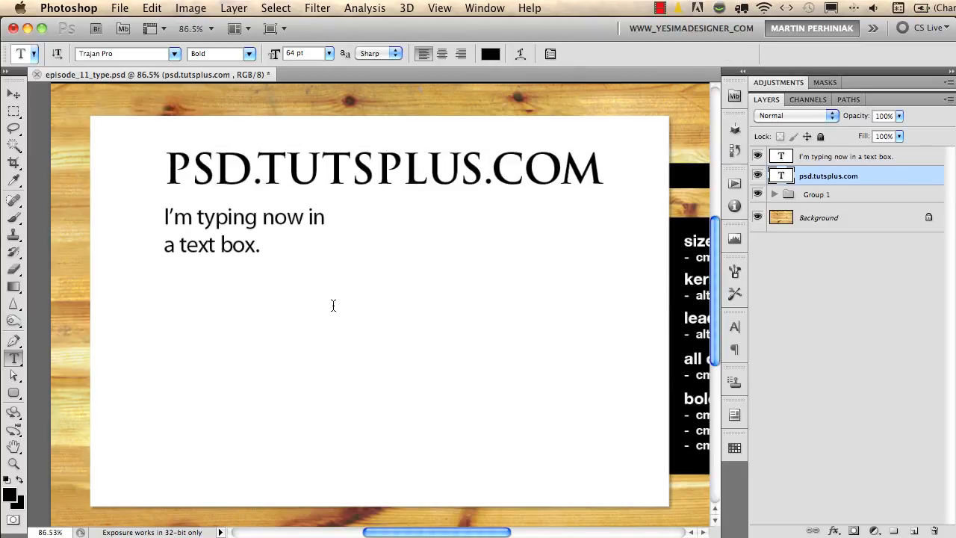
{"action": "key", "text": "super+z"}
{"action": "key", "text": "super+z"}
Review the character formatting options and the paragraph formatting options, and close them.
{"action": "left_click", "coordinate": [735, 327]}
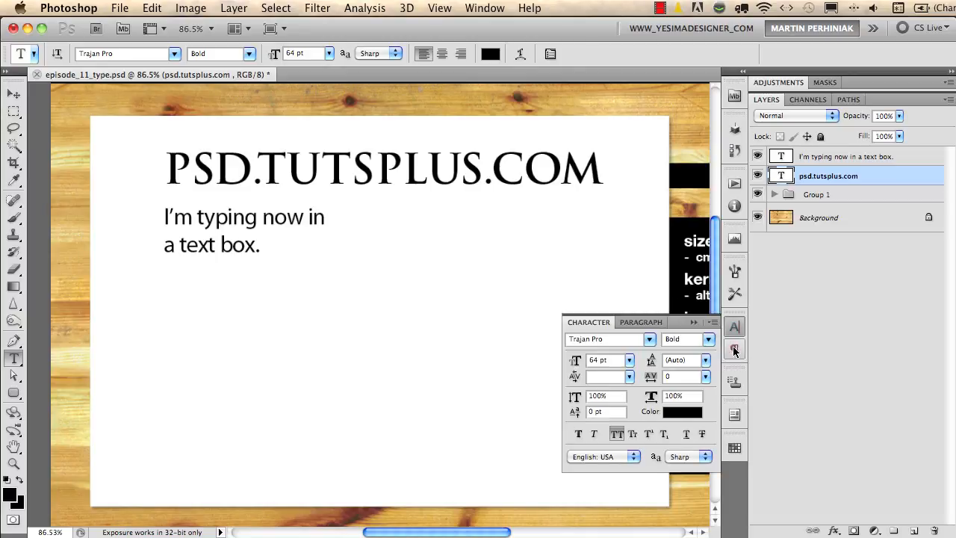
{"action": "left_click", "coordinate": [734, 350]}
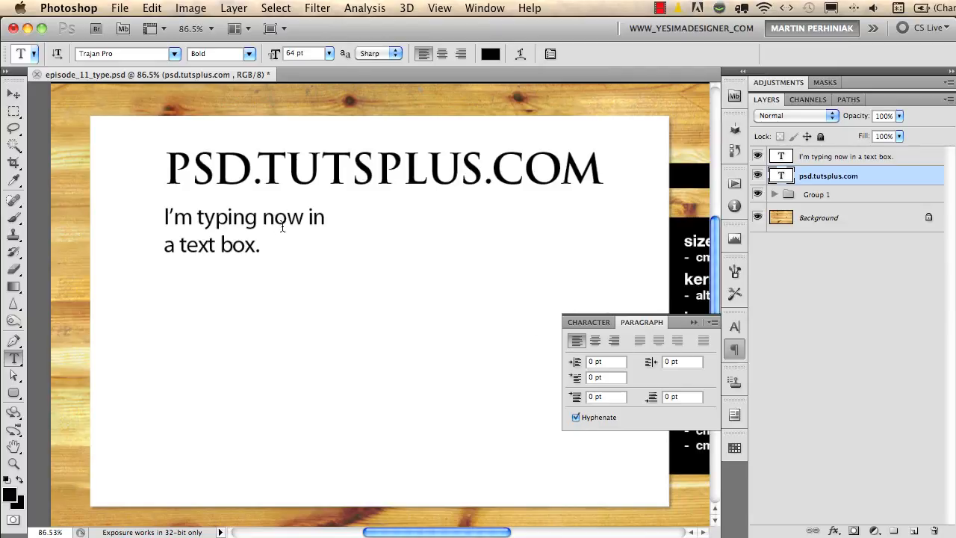
{"action": "left_click", "coordinate": [734, 349]}
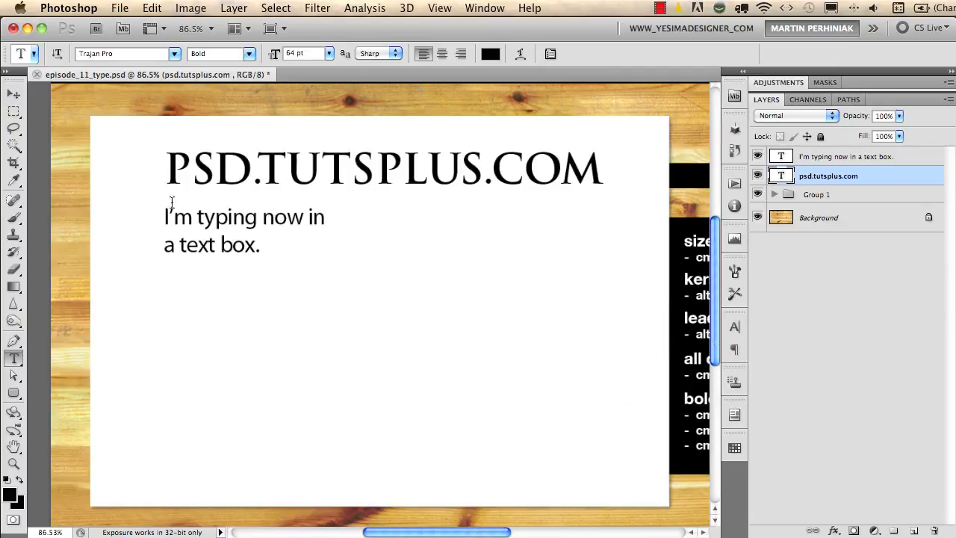
Try right, centre and left alignment on the whole text-box sentence, settle on justified with the last line left-aligned, and commit.
{"action": "left_click", "coordinate": [234, 221]}
{"action": "key", "text": "super+a"}
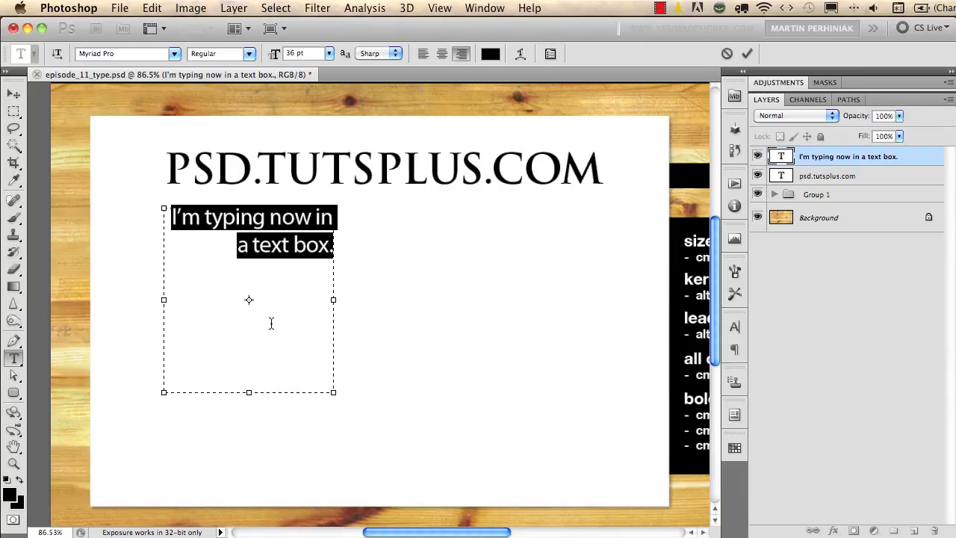
{"action": "key", "text": "super+shift+c"}
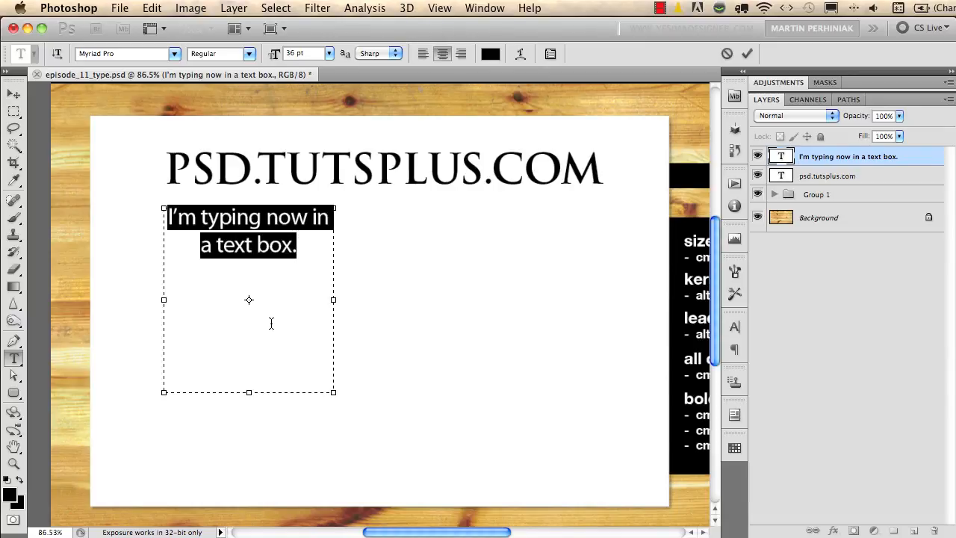
{"action": "key", "text": "super+shift+l"}
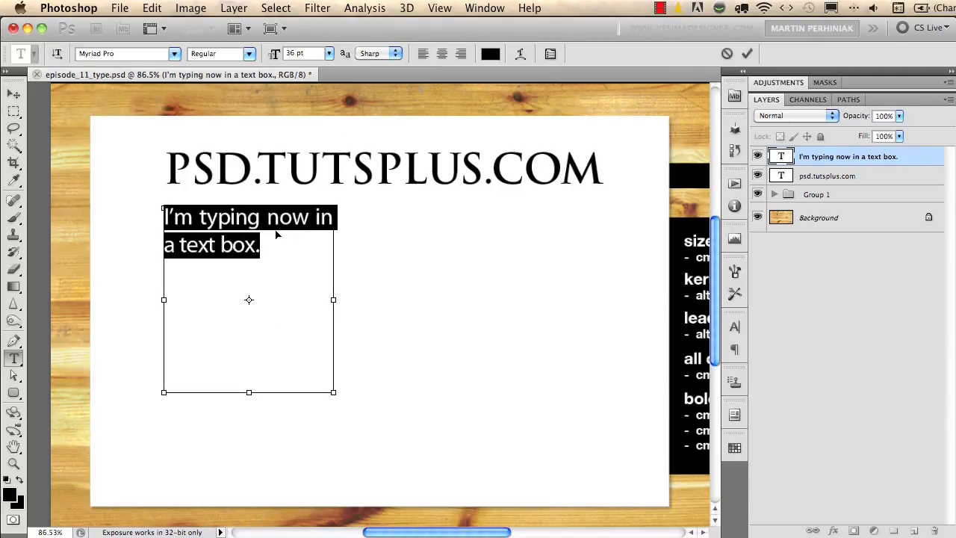
{"action": "key", "text": "super+Return"}
Colour only the letters PSD in the PSD.TUTSPLUS.COM heading red and commit the text.
{"action": "left_click", "coordinate": [320, 165]}
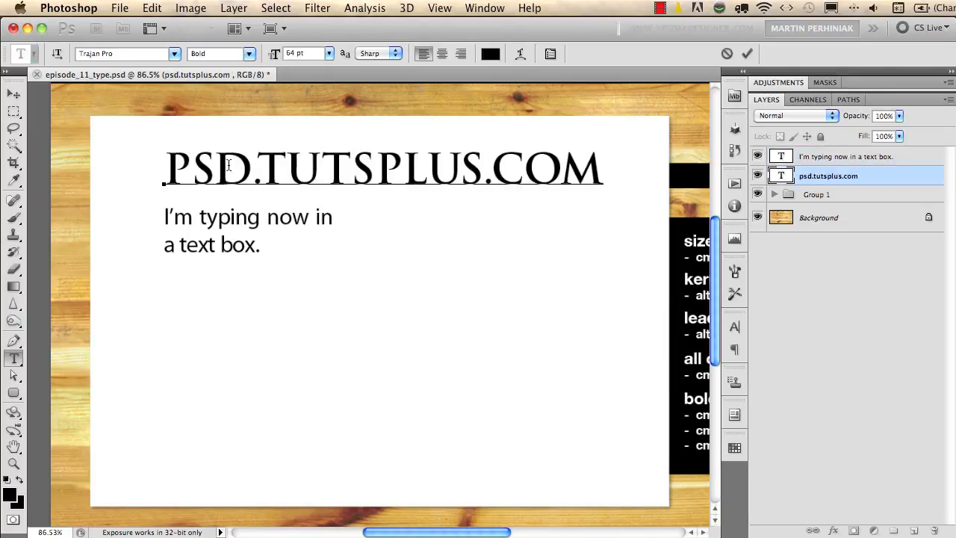
{"action": "left_click_drag", "start_coordinate": [253, 166], "coordinate": [153, 161]}
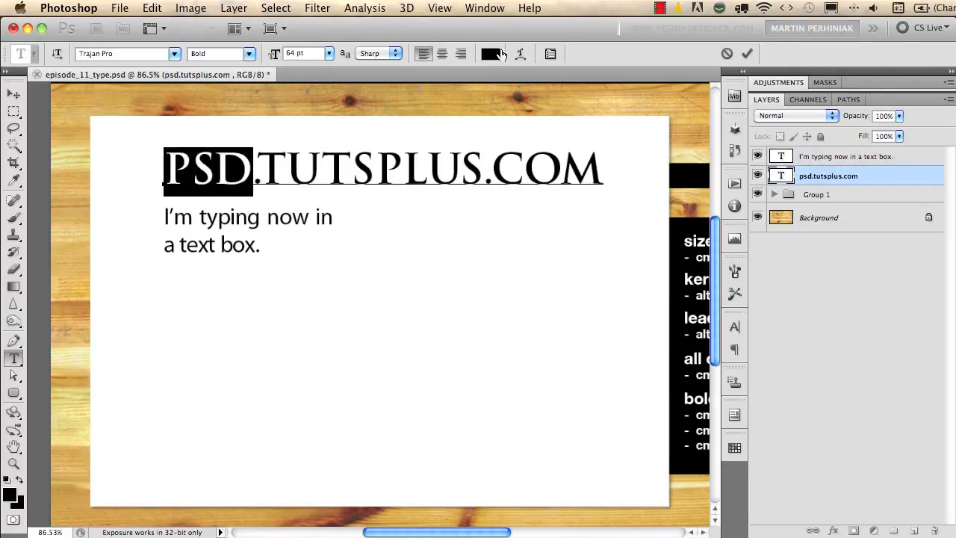
{"action": "left_click", "coordinate": [490, 57]}
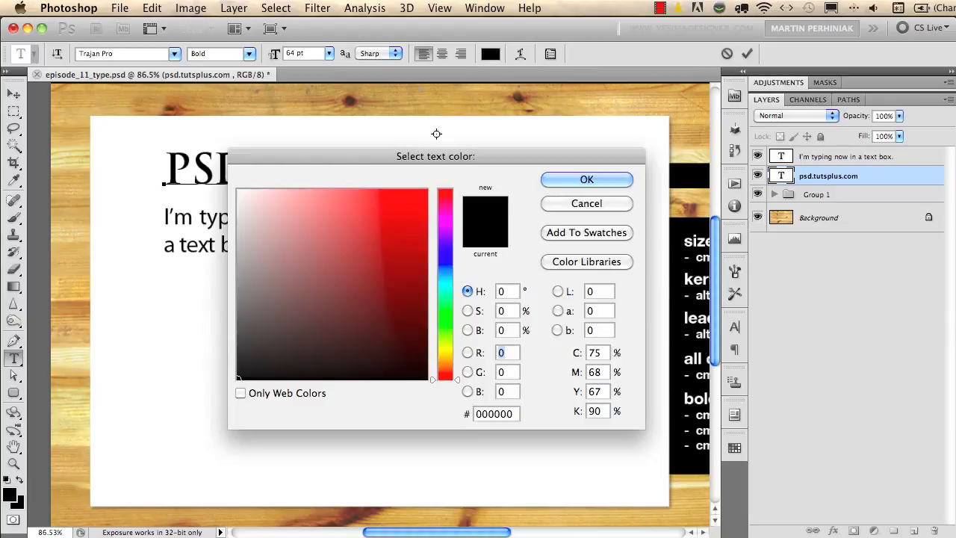
{"action": "left_click_drag", "start_coordinate": [404, 215], "coordinate": [442, 247]}
{"action": "left_click", "coordinate": [586, 179]}
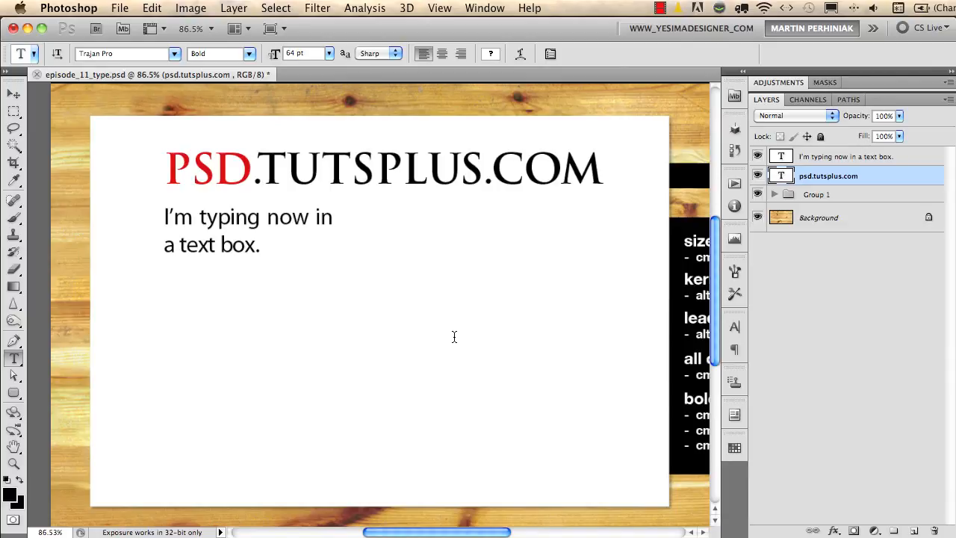
Select the text-box sentence's layer and set the foreground colour to red e50000.
{"action": "left_click", "coordinate": [814, 157]}
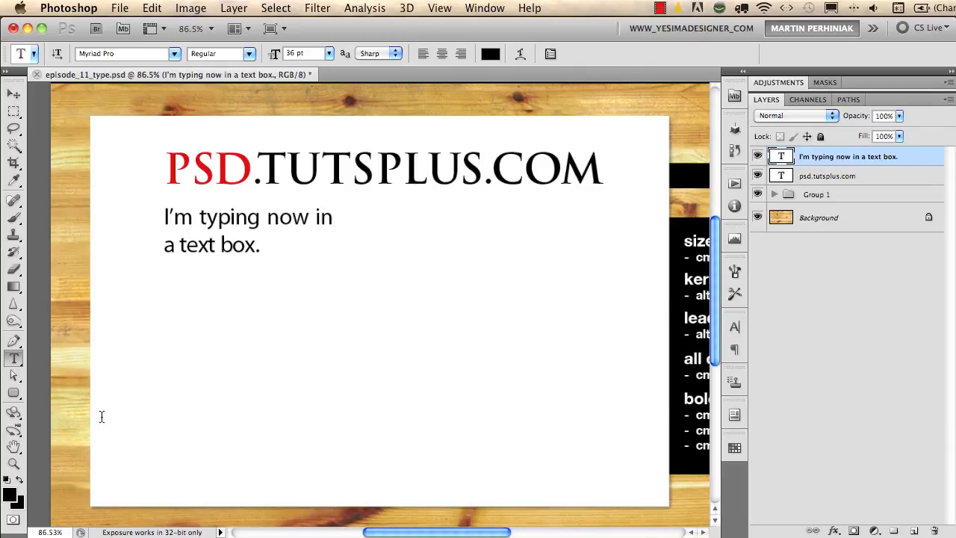
{"action": "left_click", "coordinate": [9, 496]}
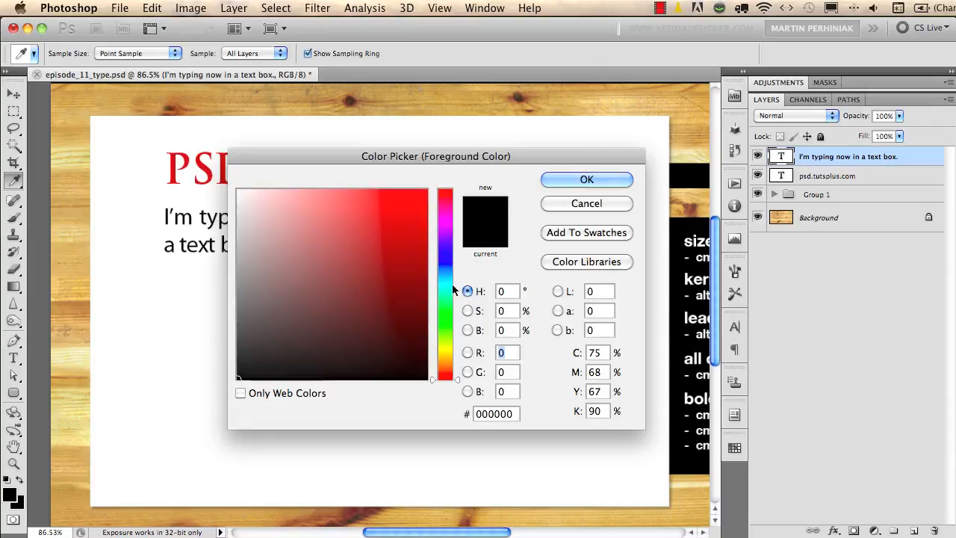
{"action": "left_click", "coordinate": [445, 199]}
{"action": "left_click_drag", "start_coordinate": [406, 219], "coordinate": [442, 162]}
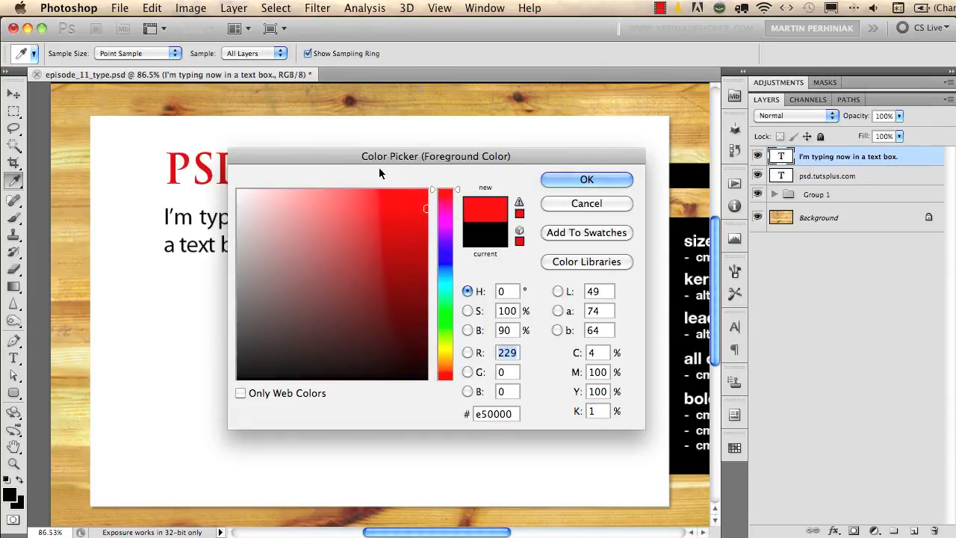
{"action": "left_click", "coordinate": [618, 182]}
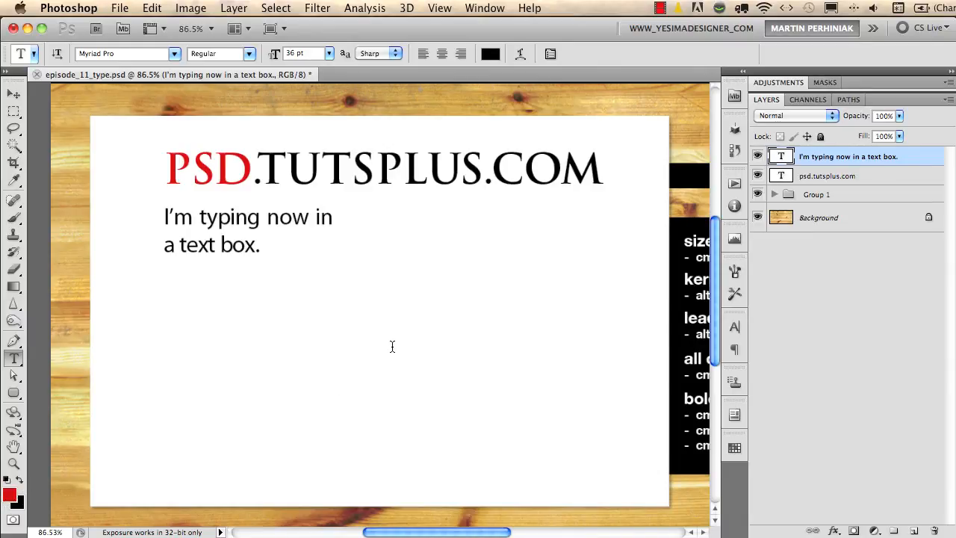
Try filling the text-box sentence with the red foreground colour, compare it with the original by undoing and redoing, and undo the fill.
{"action": "key", "text": "alt+BackSpace"}
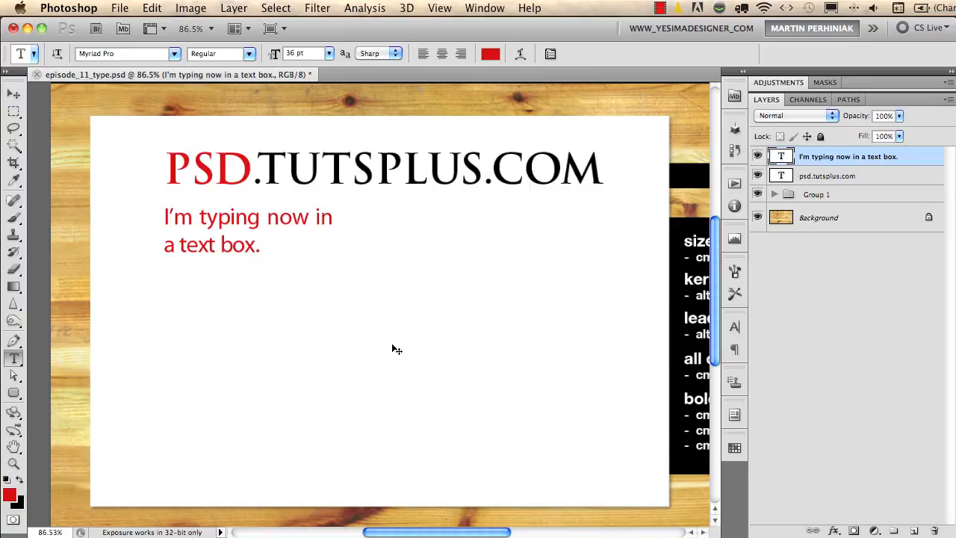
{"action": "key", "text": "super+z"}
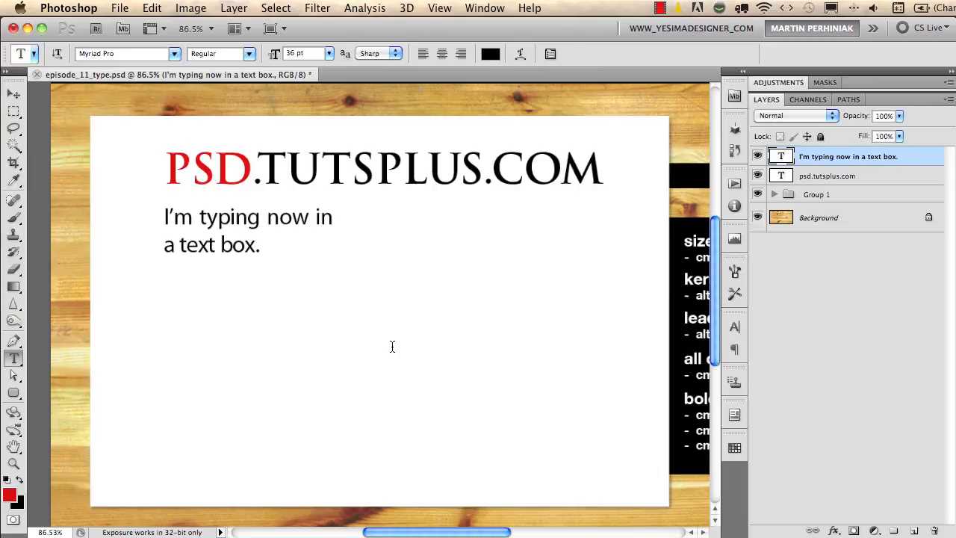
{"action": "key", "text": "super+z"}
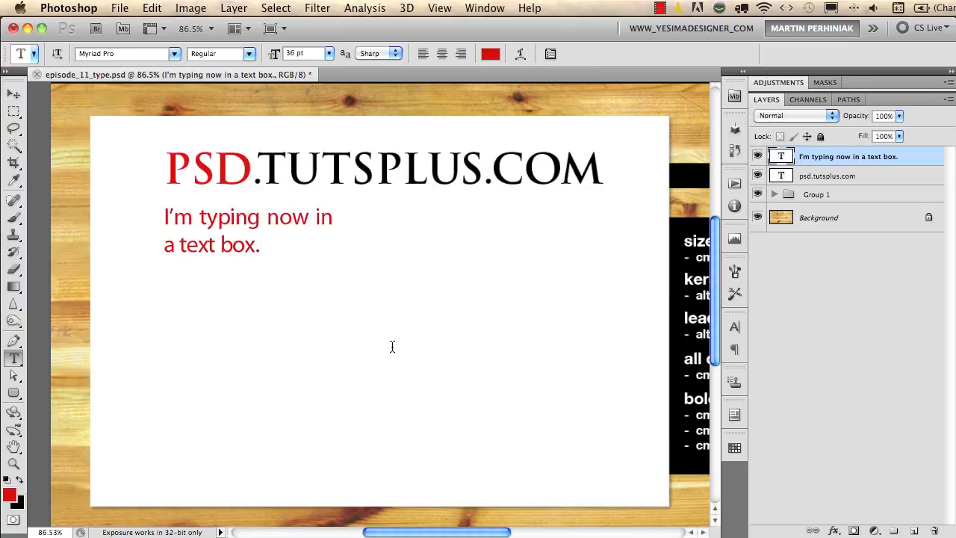
{"action": "key", "text": "super+z"}
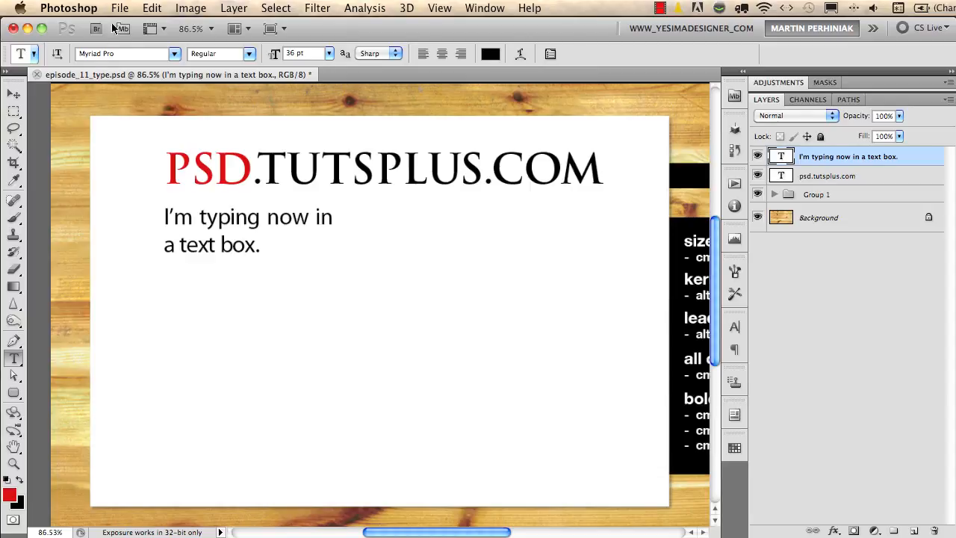
{"action": "left_click", "coordinate": [152, 8]}
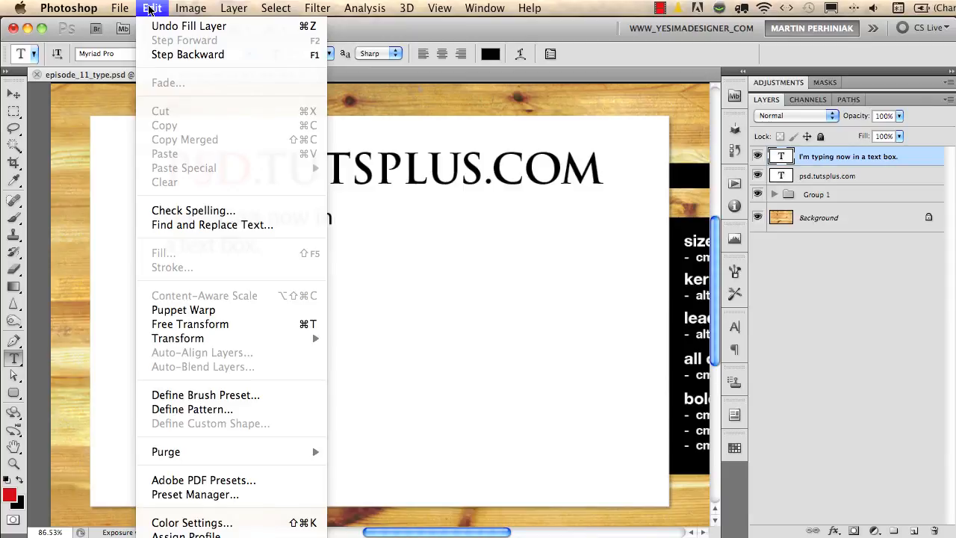
{"action": "left_click", "coordinate": [471, 110]}
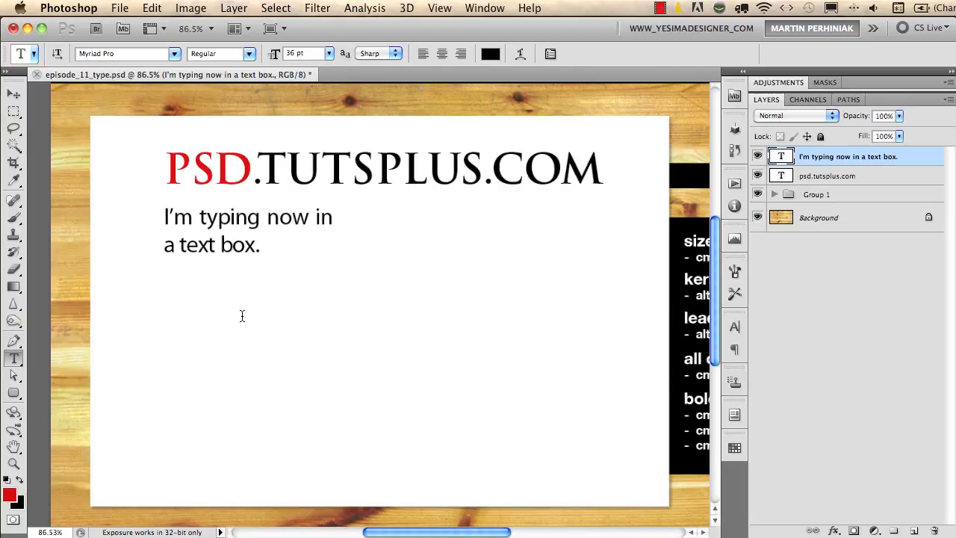
Convert the psd.tutsplus.com text layer to a 3D object with Repoussé and rotate it so the extrusion shows above the letters.
{"action": "left_click", "coordinate": [796, 180]}
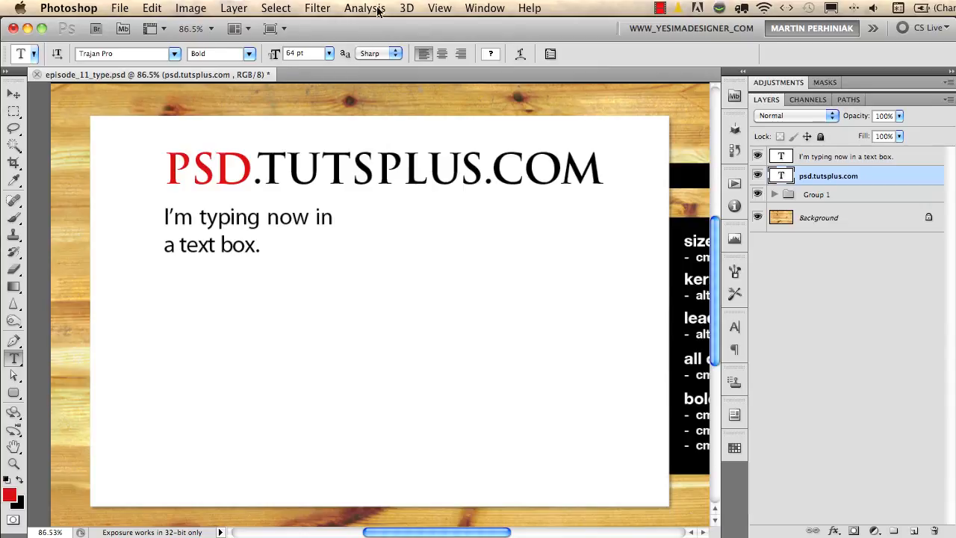
{"action": "left_click", "coordinate": [407, 8]}
{"action": "mouse_move", "coordinate": [463, 113]}
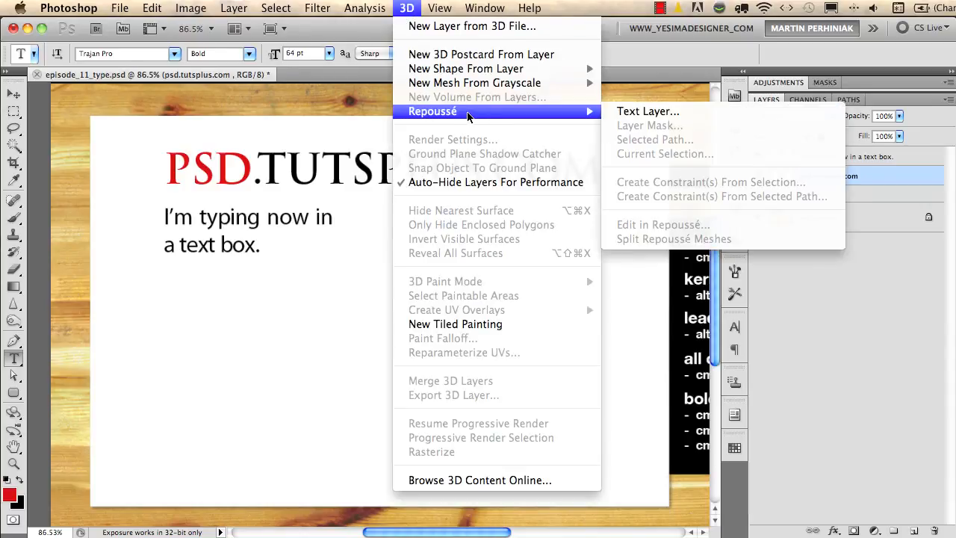
{"action": "left_click", "coordinate": [646, 113]}
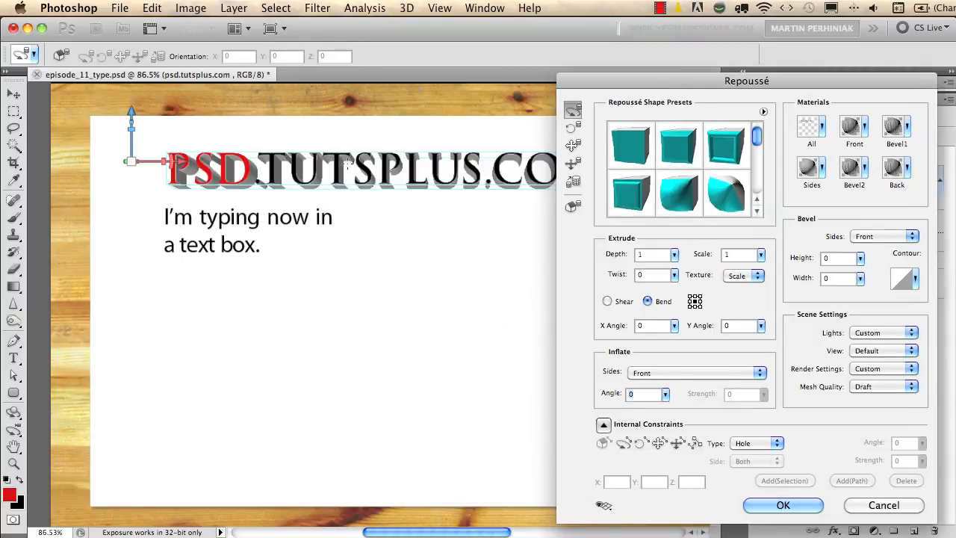
{"action": "mouse_move", "coordinate": [364, 170]}
{"action": "left_mouse_down"}
{"action": "mouse_move", "coordinate": [342, 182]}
{"action": "mouse_move", "coordinate": [323, 218]}
{"action": "mouse_move", "coordinate": [326, 239]}
{"action": "mouse_move", "coordinate": [387, 221]}
{"action": "left_mouse_up"}
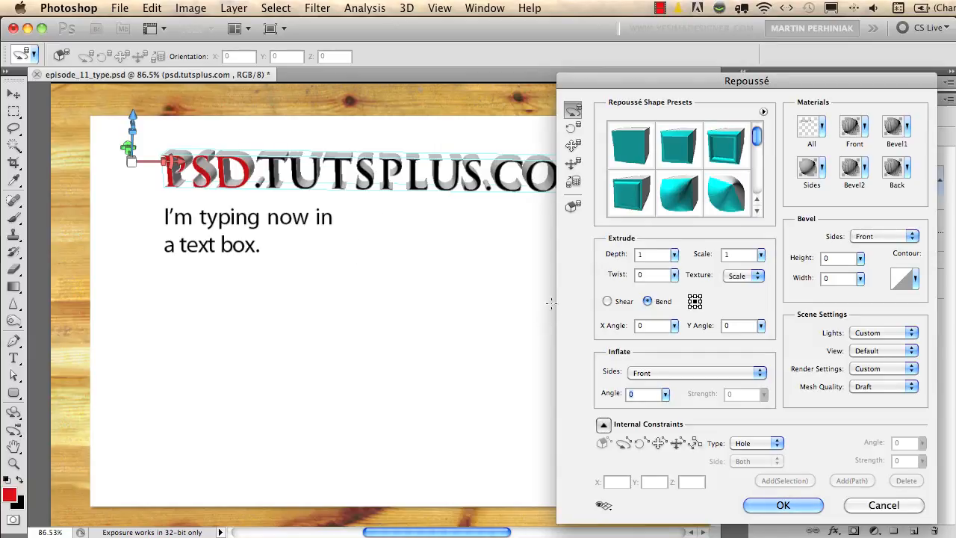
Set the heading's Repoussé extrusion depth to 0.5 and apply it.
{"action": "left_click_drag", "start_coordinate": [644, 254], "coordinate": [624, 253]}
{"action": "type", "text": "0.5"}
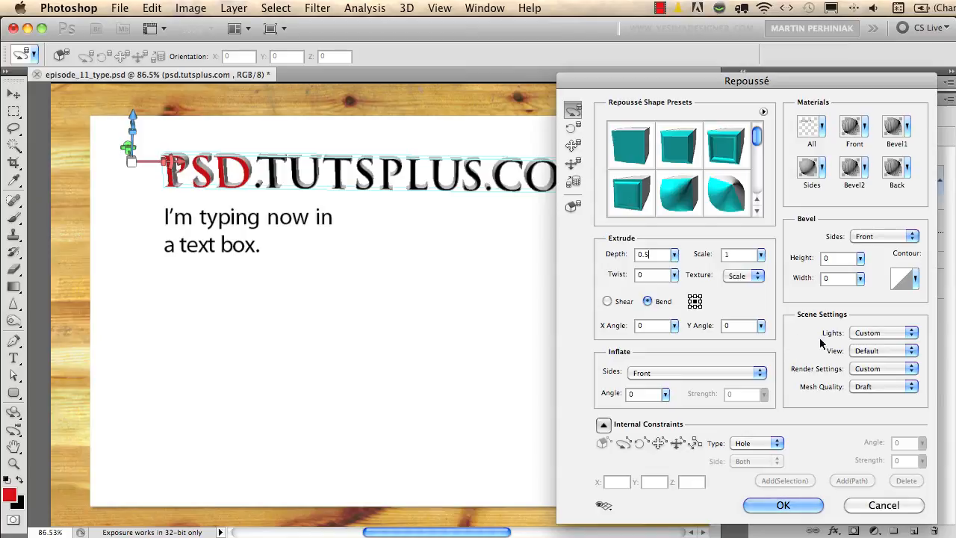
{"action": "left_click", "coordinate": [769, 510]}
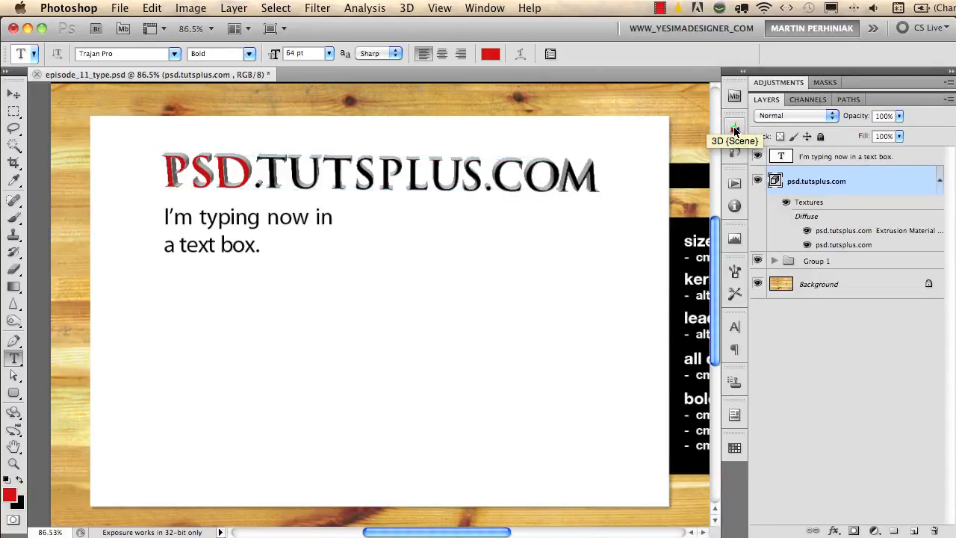
Examine the 3D heading up close, review its scene settings and render quality options, and close them.
{"action": "key", "text": "super+1"}
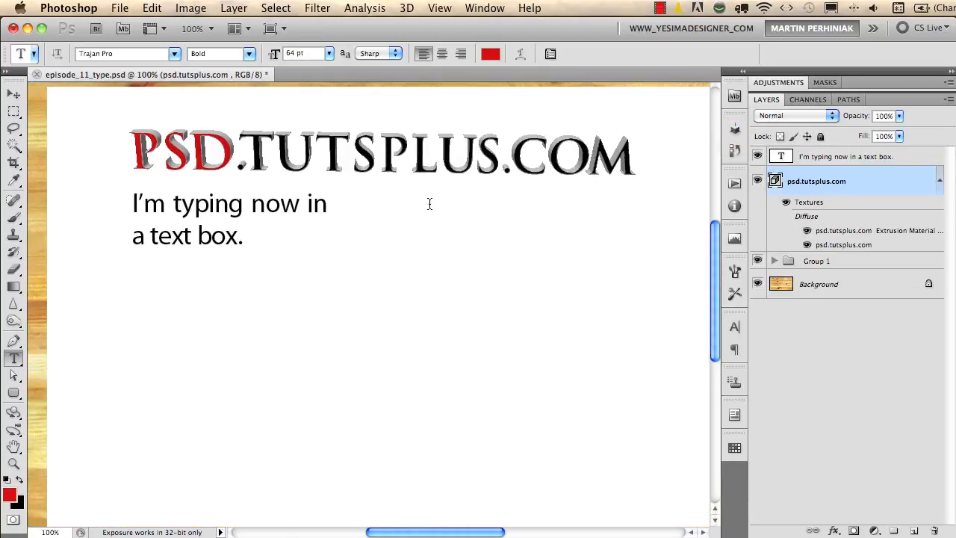
{"action": "left_click_drag", "start_coordinate": [420, 170], "coordinate": [425, 236]}
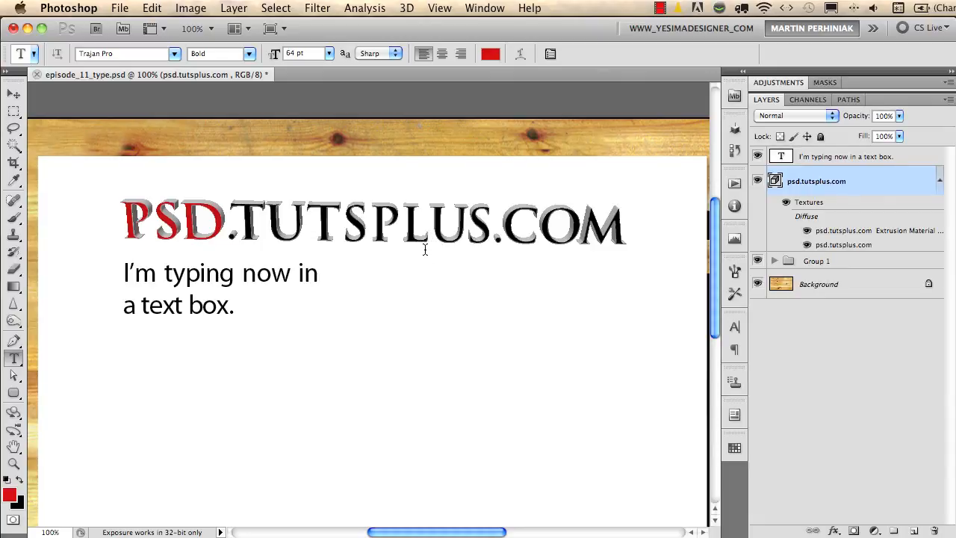
{"action": "key", "text": "v"}
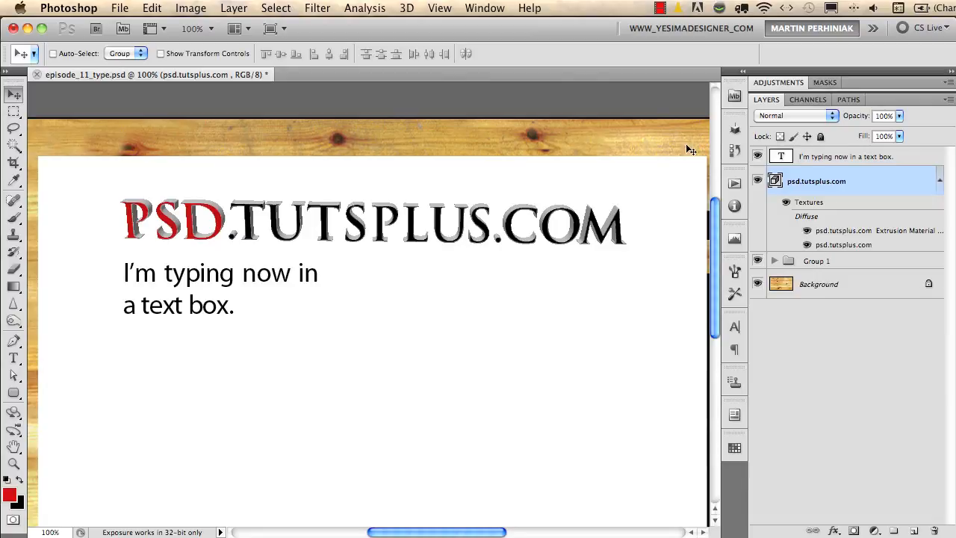
{"action": "left_click", "coordinate": [734, 131]}
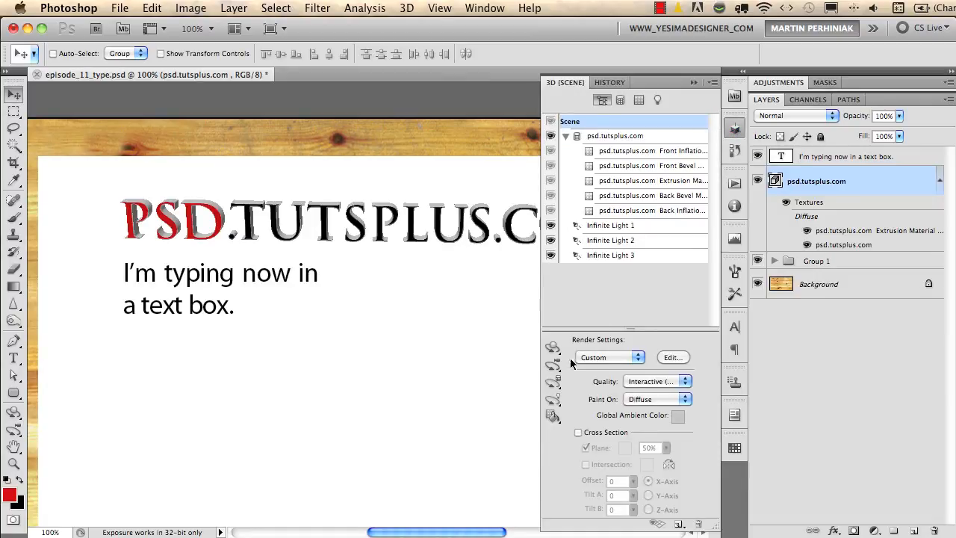
{"action": "left_click", "coordinate": [655, 381]}
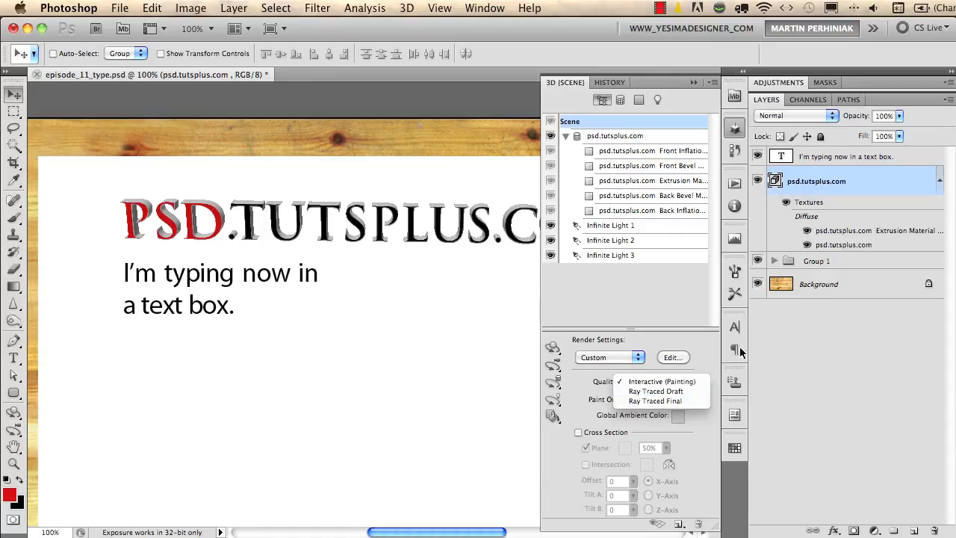
{"action": "left_click", "coordinate": [663, 321]}
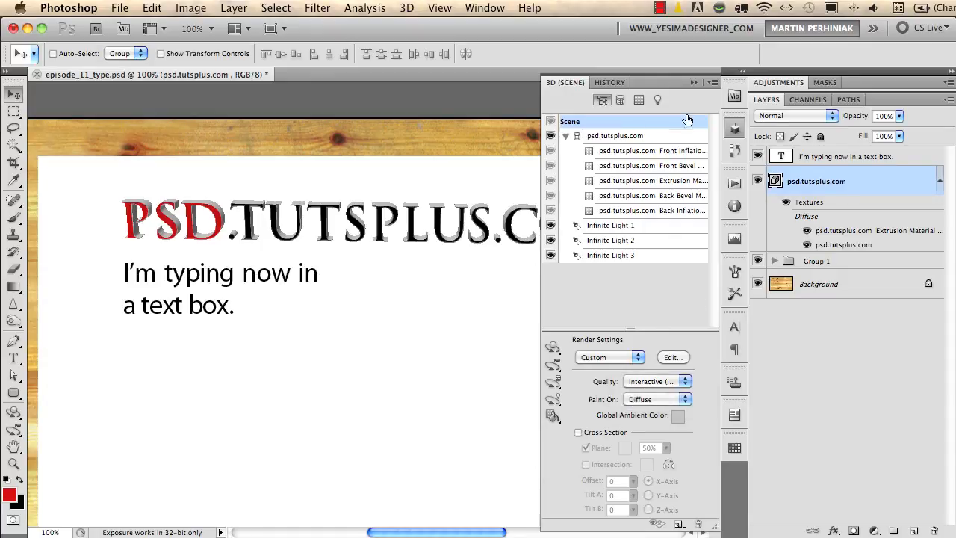
{"action": "left_click", "coordinate": [736, 129]}
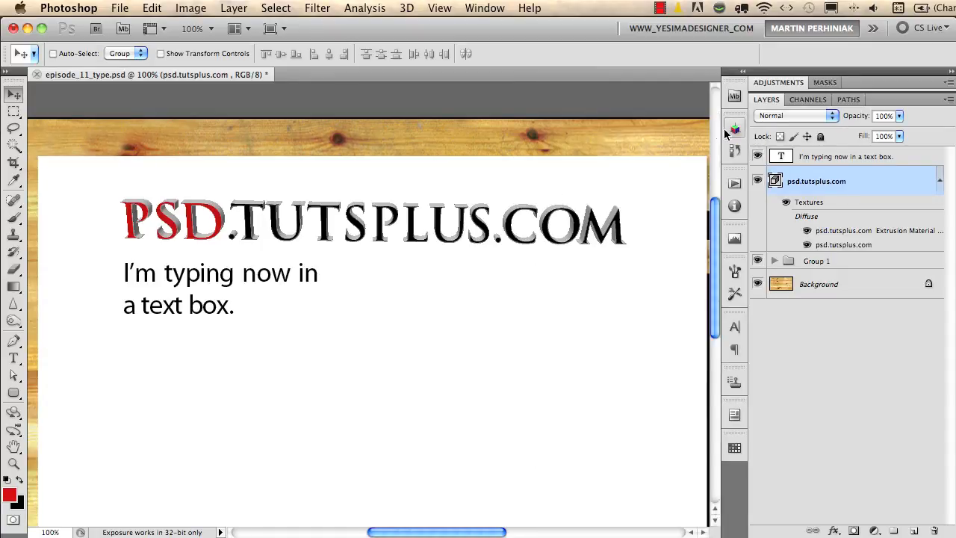